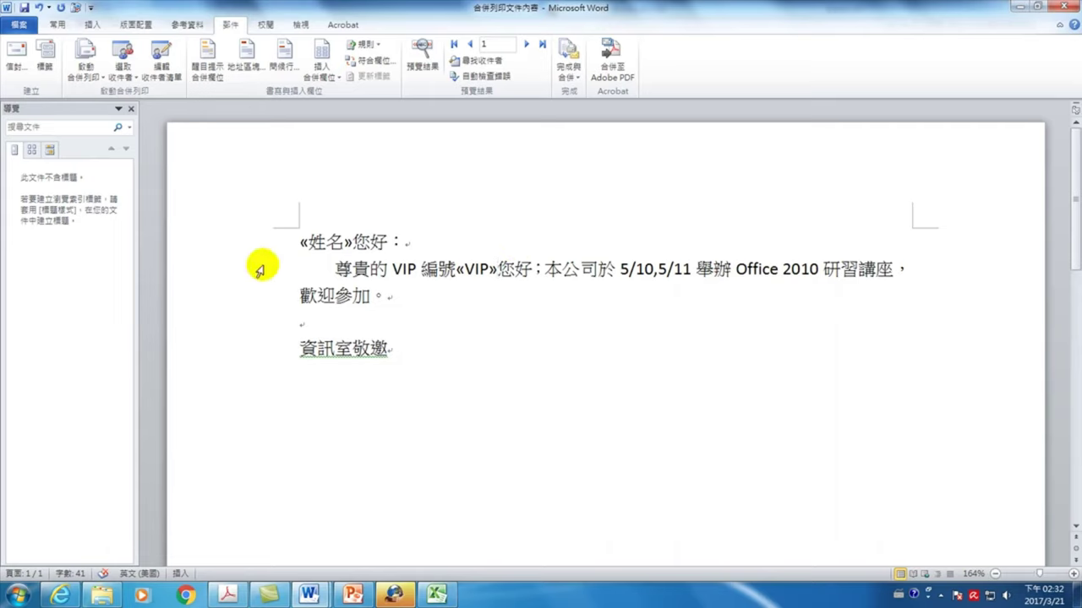
Merge all records into a new document of individual letters
{"action": "left_click", "coordinate": [497, 269]}
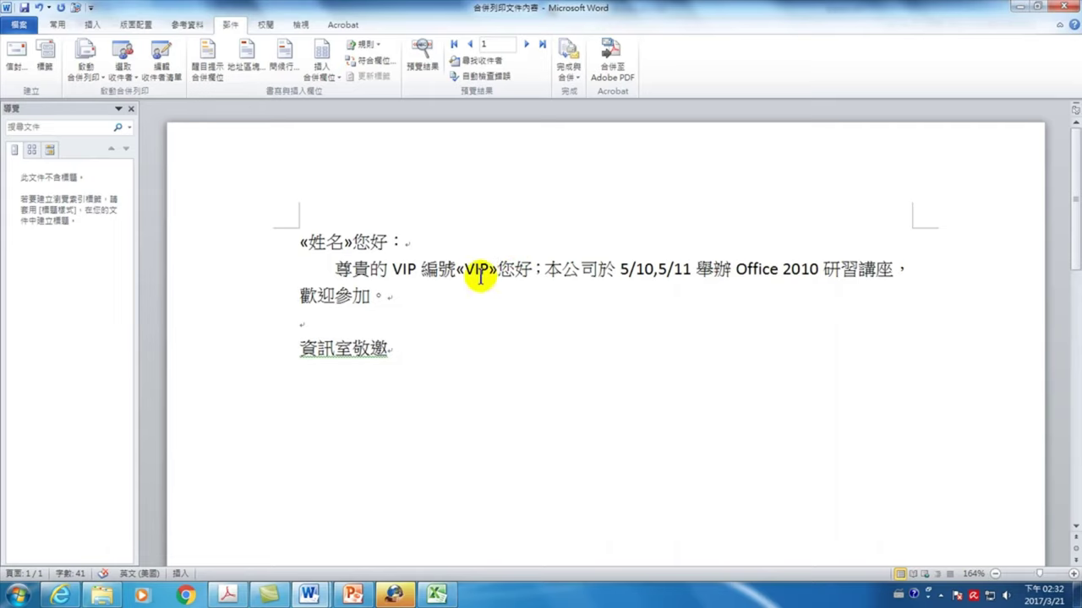
{"action": "left_click", "coordinate": [568, 67]}
{"action": "left_click", "coordinate": [591, 89]}
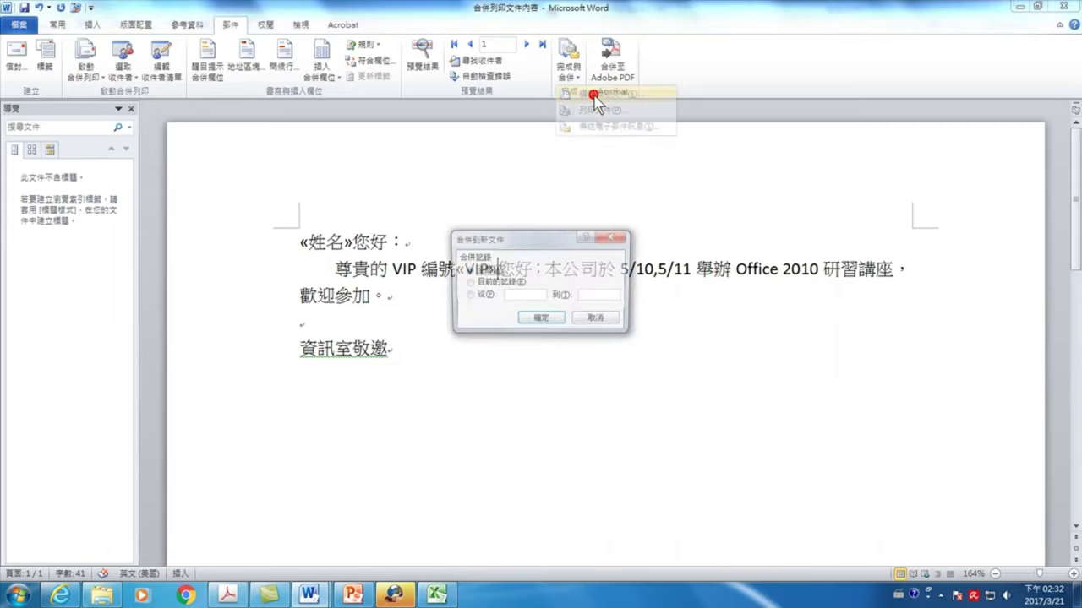
{"action": "left_click", "coordinate": [550, 321]}
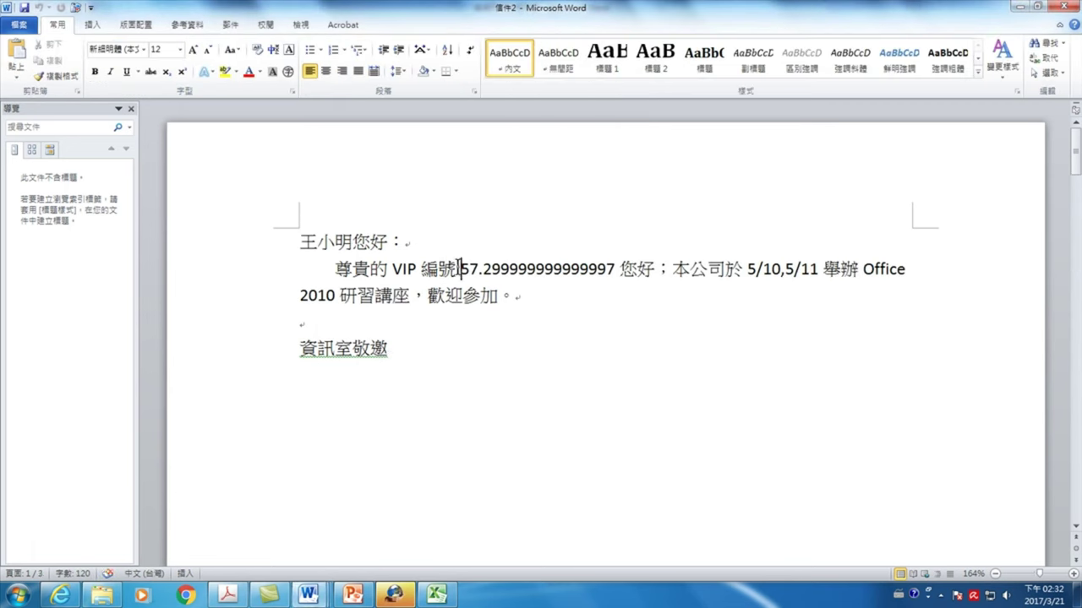
Check the long unrounded VIP number in the merged letters, then close them without saving
{"action": "left_click_drag", "start_coordinate": [460, 268], "coordinate": [622, 269]}
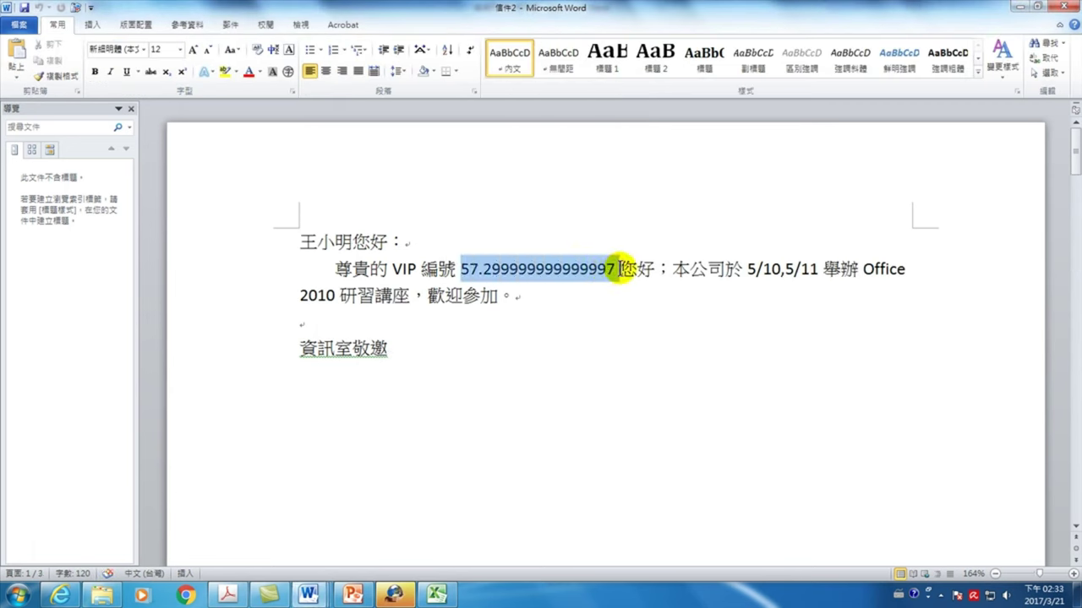
{"action": "left_click", "coordinate": [554, 268]}
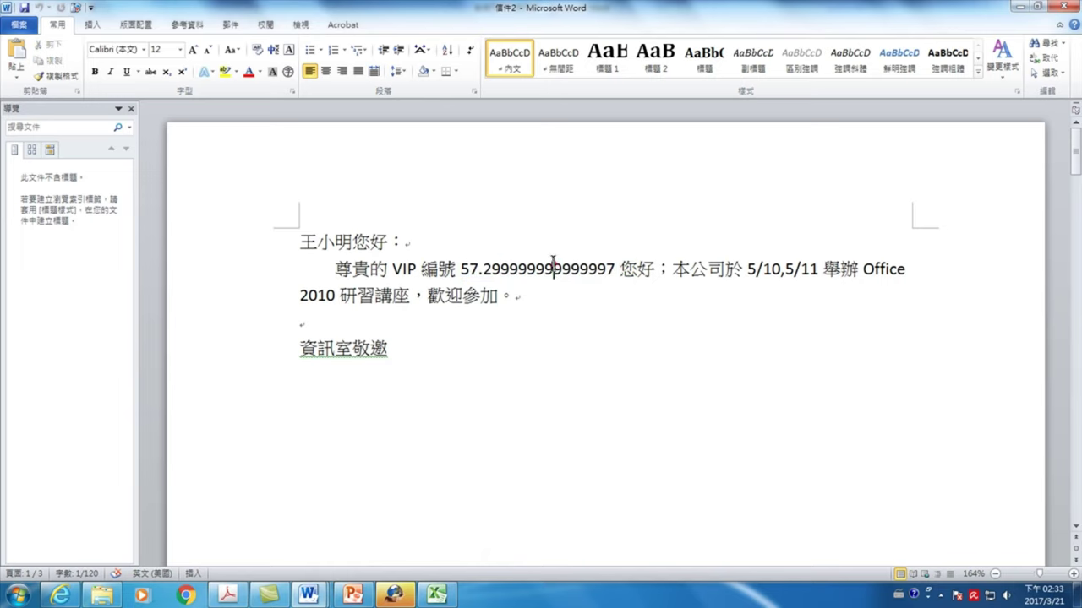
{"action": "left_click", "coordinate": [1063, 7]}
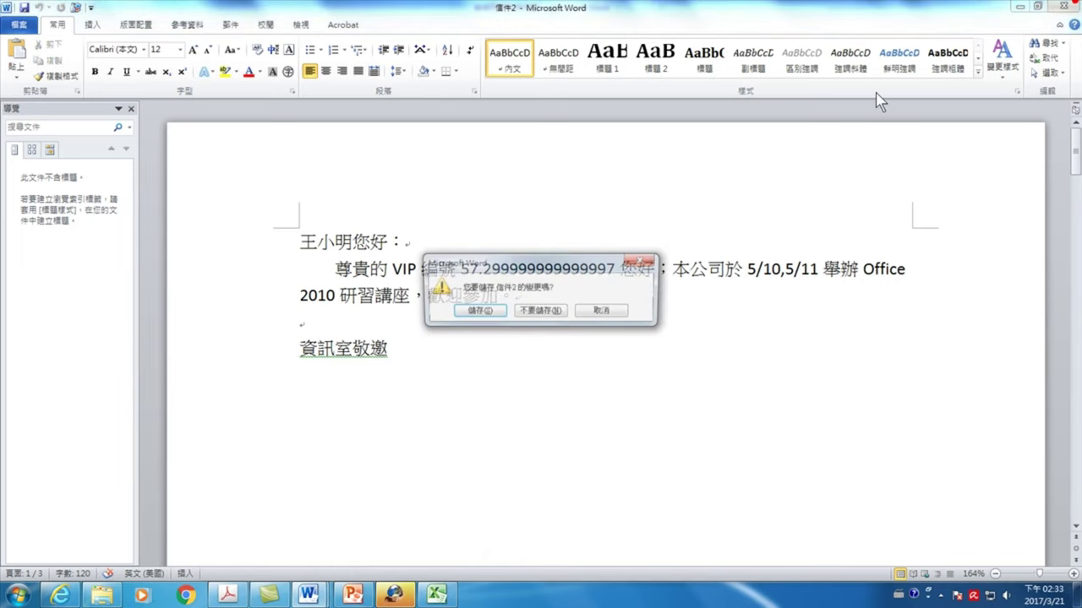
{"action": "left_click", "coordinate": [538, 308]}
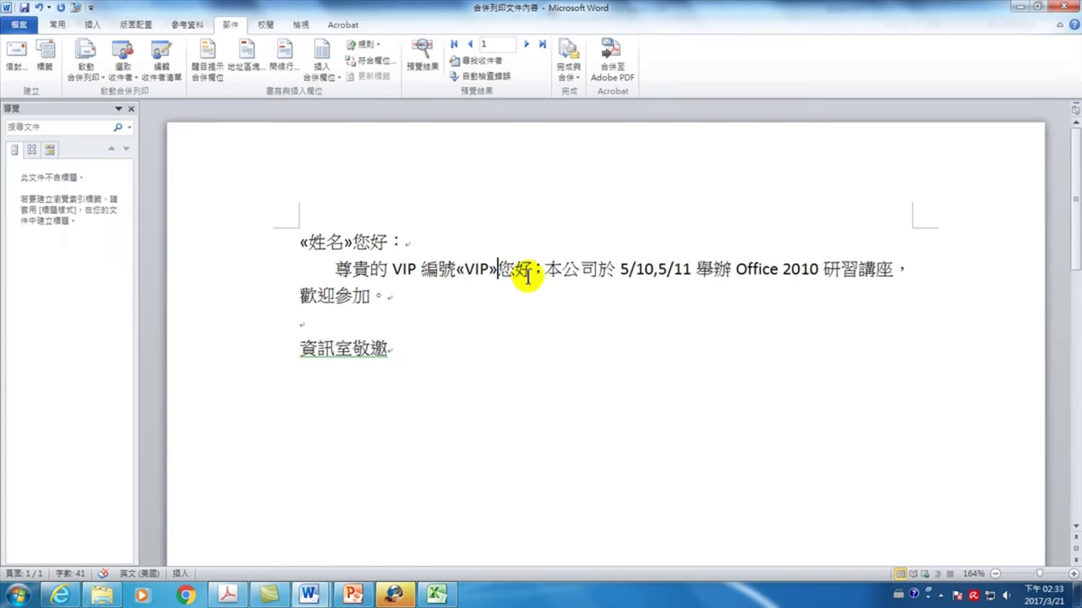
Open the 合併列印_資料文件 data workbook from the file browser
{"action": "right_click", "coordinate": [475, 270]}
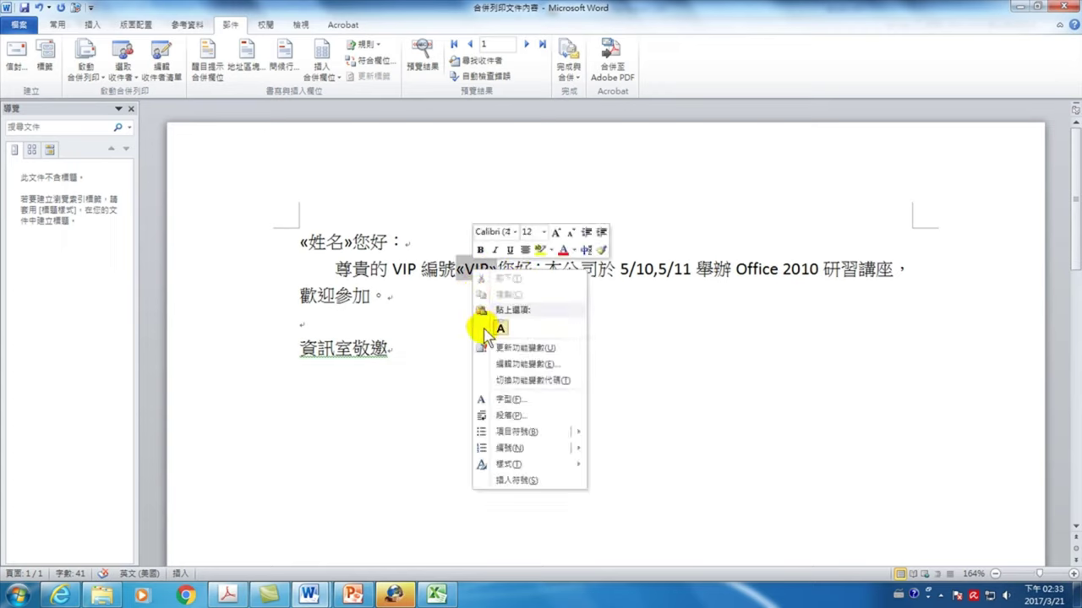
{"action": "left_click", "coordinate": [630, 278]}
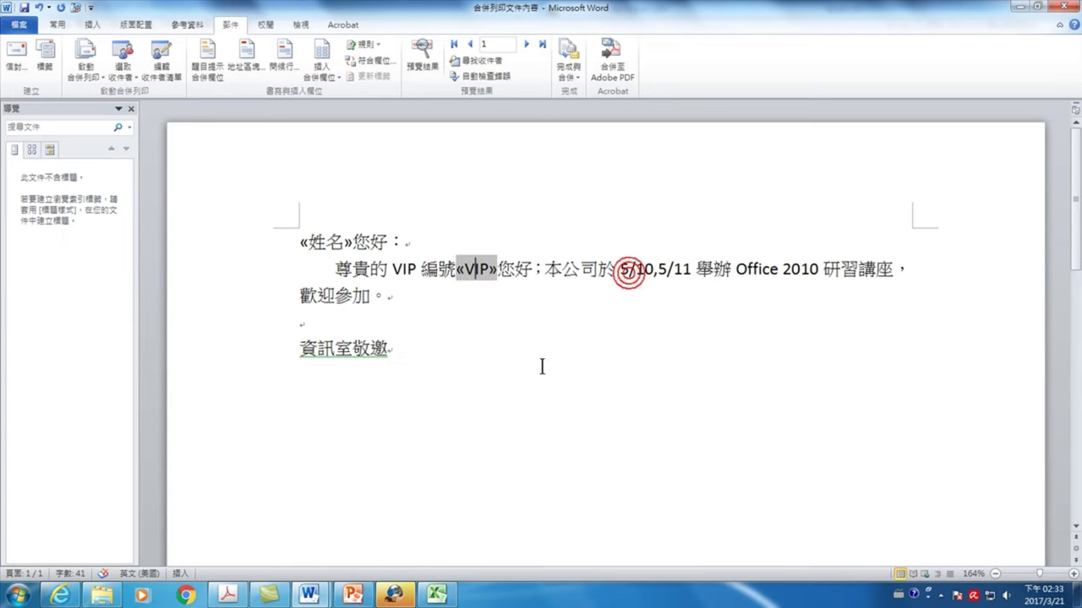
{"action": "left_click", "coordinate": [101, 595]}
{"action": "double_click", "coordinate": [174, 160]}
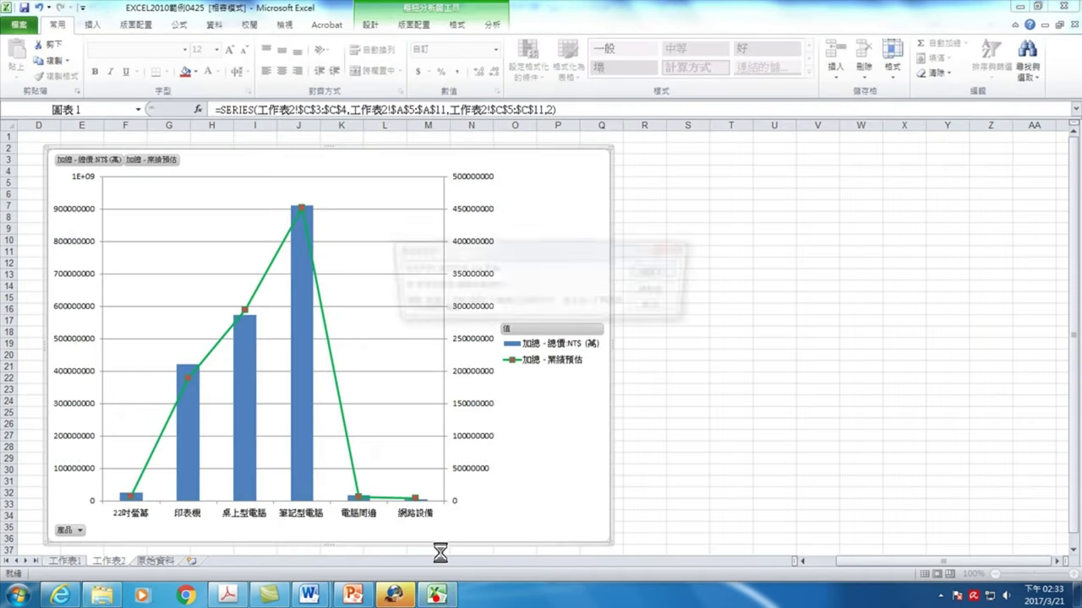
Open the workbook read-only, check D2's =+ROUND(RAND()*100,1) formula, and return to Word
{"action": "left_click", "coordinate": [656, 272]}
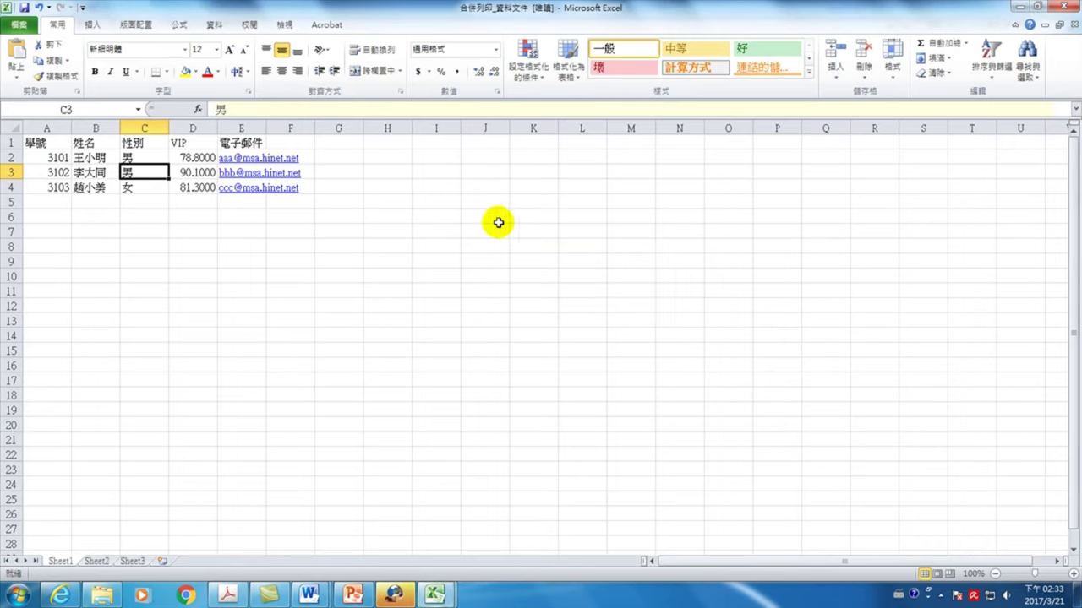
{"action": "left_click", "coordinate": [204, 158]}
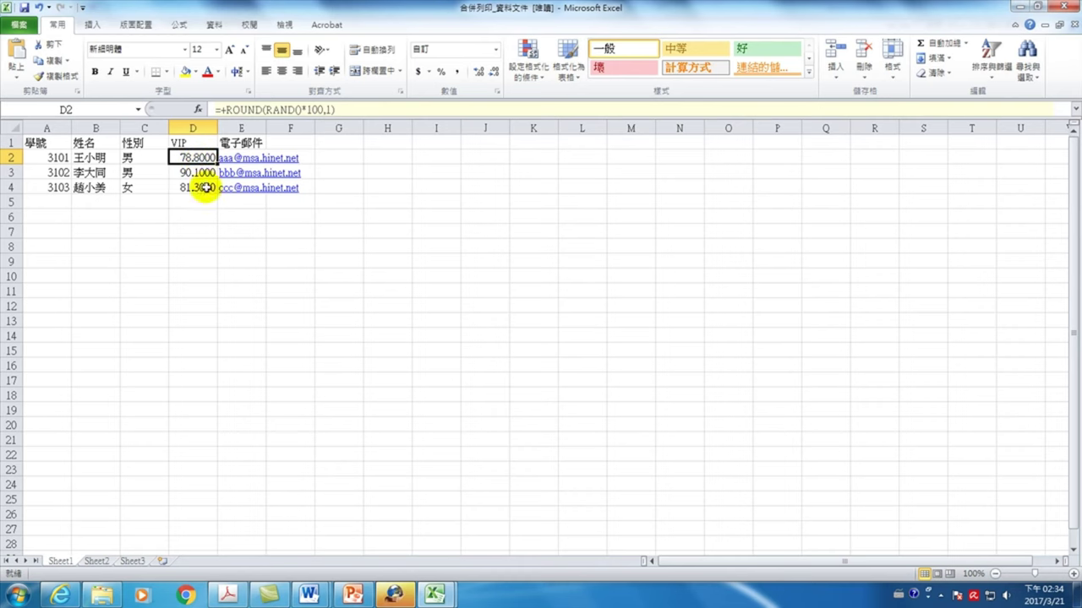
{"action": "left_click", "coordinate": [432, 595]}
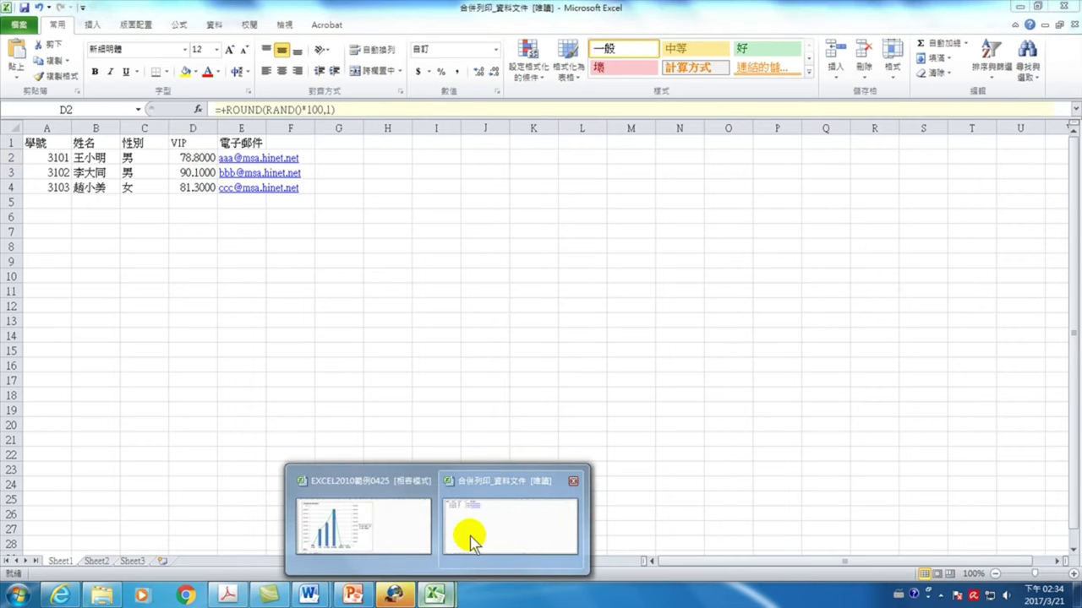
{"action": "left_click", "coordinate": [309, 595]}
{"action": "left_click", "coordinate": [338, 554]}
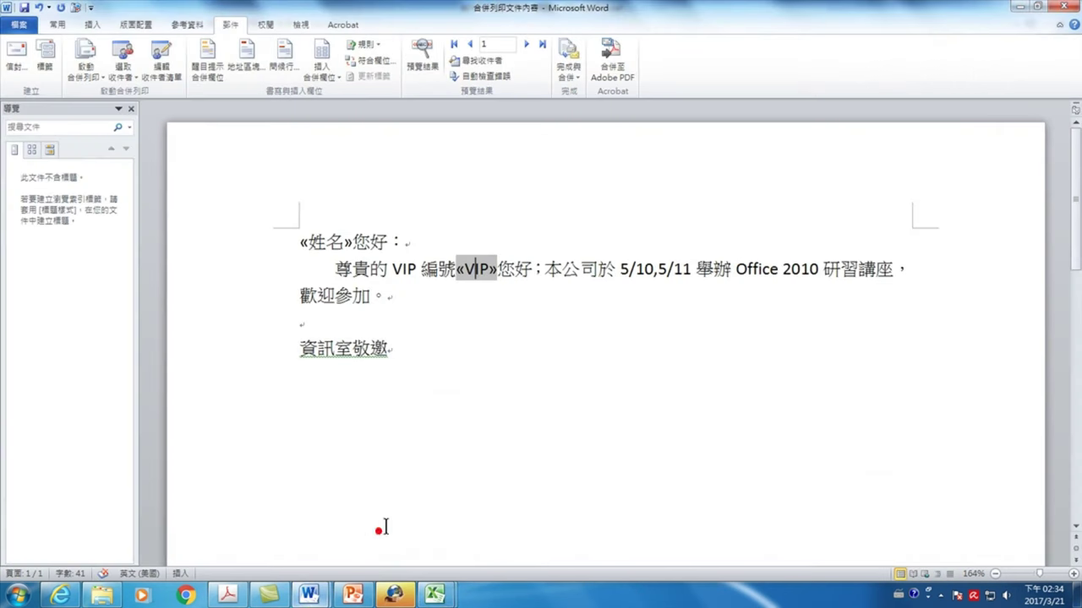
{"action": "right_click", "coordinate": [474, 273]}
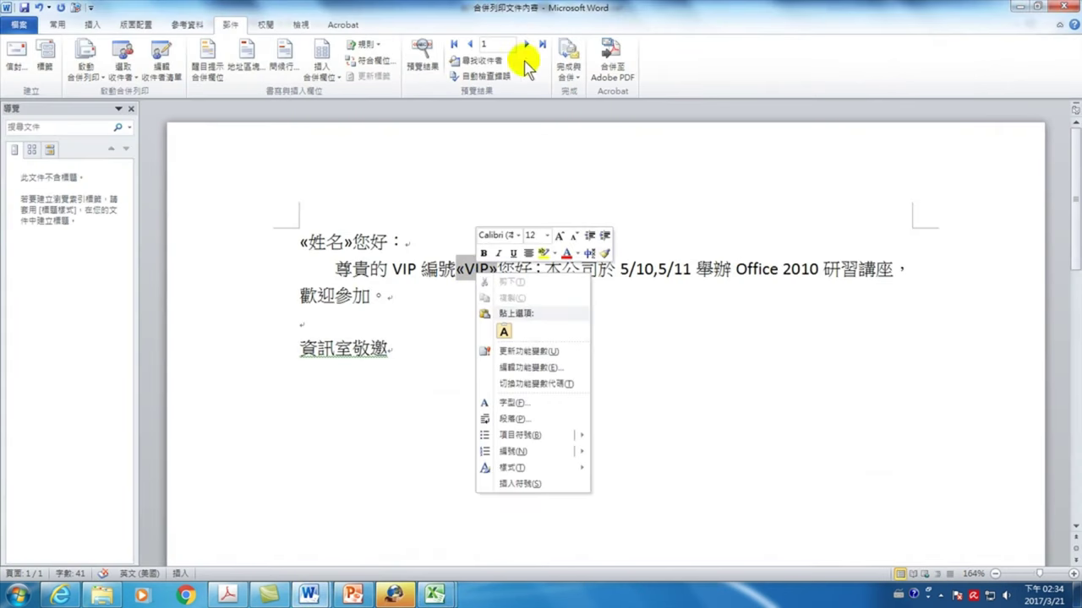
{"action": "left_click", "coordinate": [569, 68]}
{"action": "left_click", "coordinate": [594, 93]}
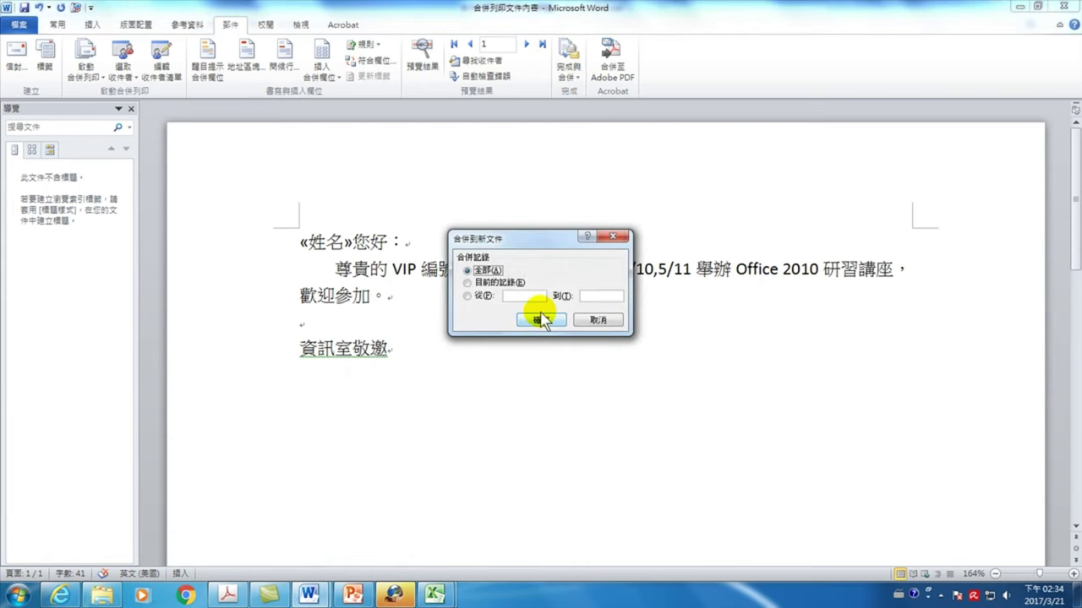
{"action": "left_click", "coordinate": [538, 326]}
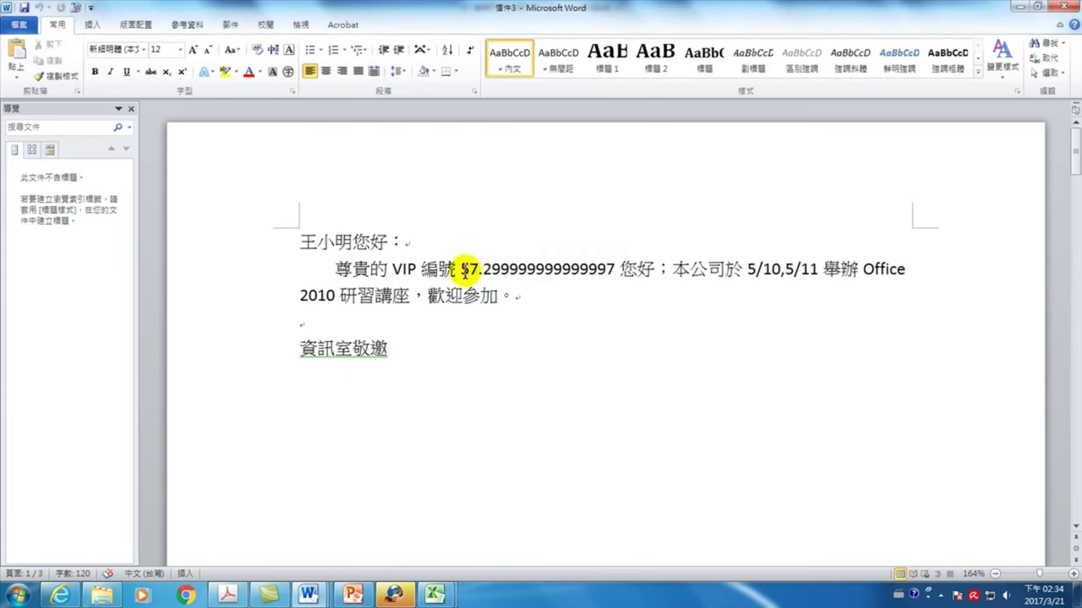
{"action": "left_click_drag", "start_coordinate": [491, 269], "coordinate": [606, 270]}
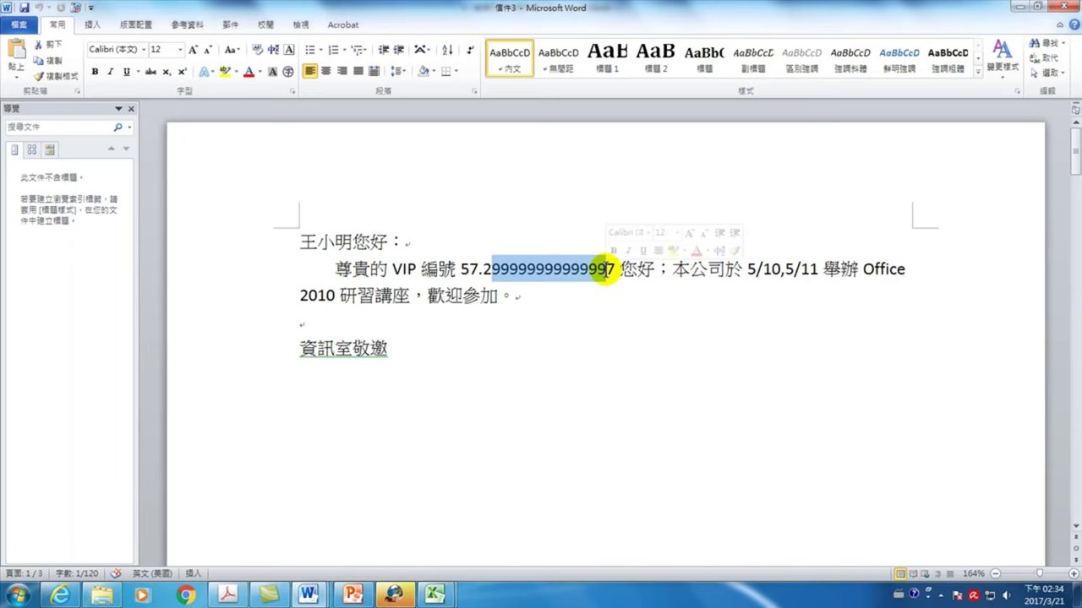
{"action": "left_click", "coordinate": [613, 269]}
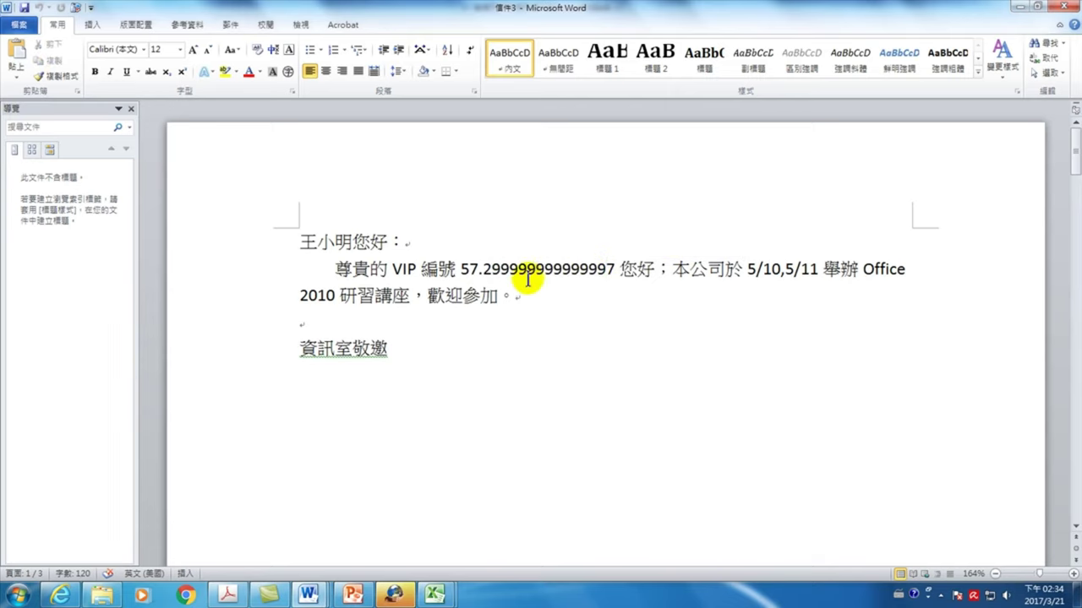
{"action": "left_click", "coordinate": [1061, 7]}
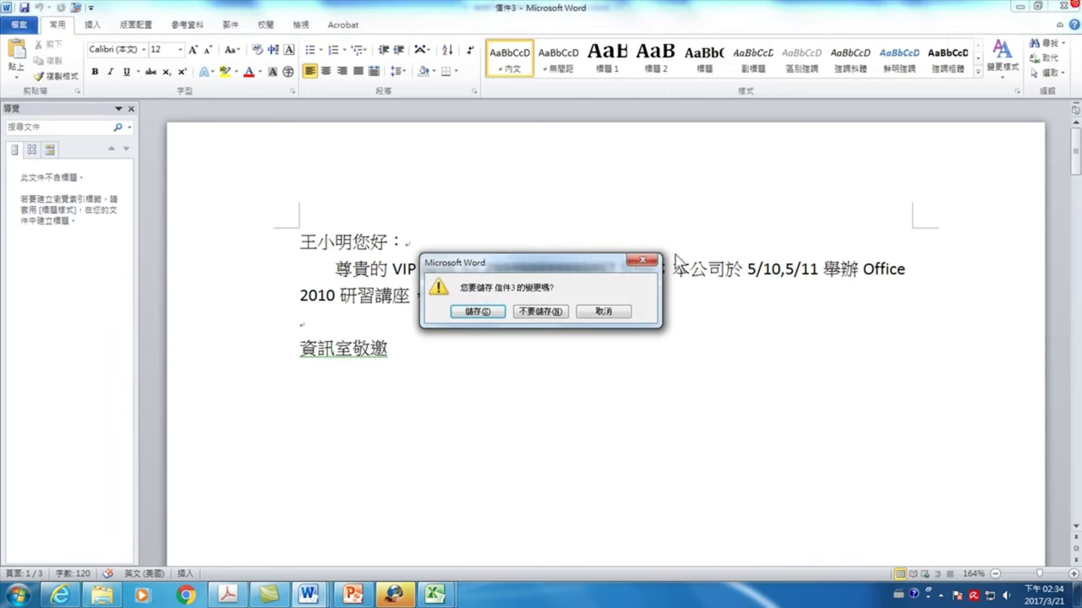
{"action": "left_click", "coordinate": [544, 308]}
{"action": "left_click", "coordinate": [434, 595]}
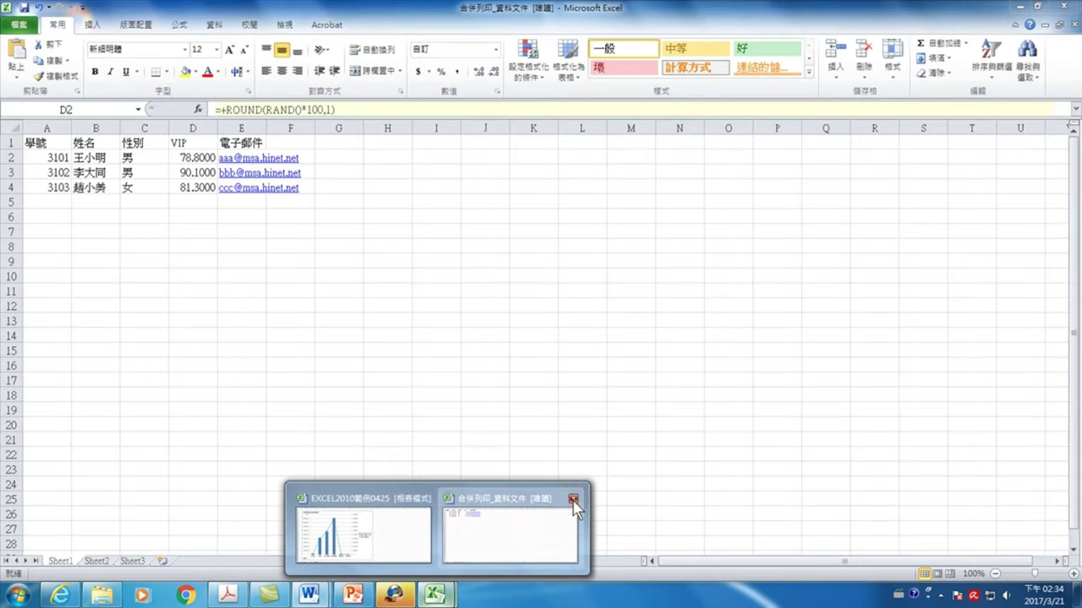
Close the data workbook without saving and bring the mail-merge letter to the front
{"action": "left_click", "coordinate": [573, 500]}
{"action": "left_click", "coordinate": [538, 314]}
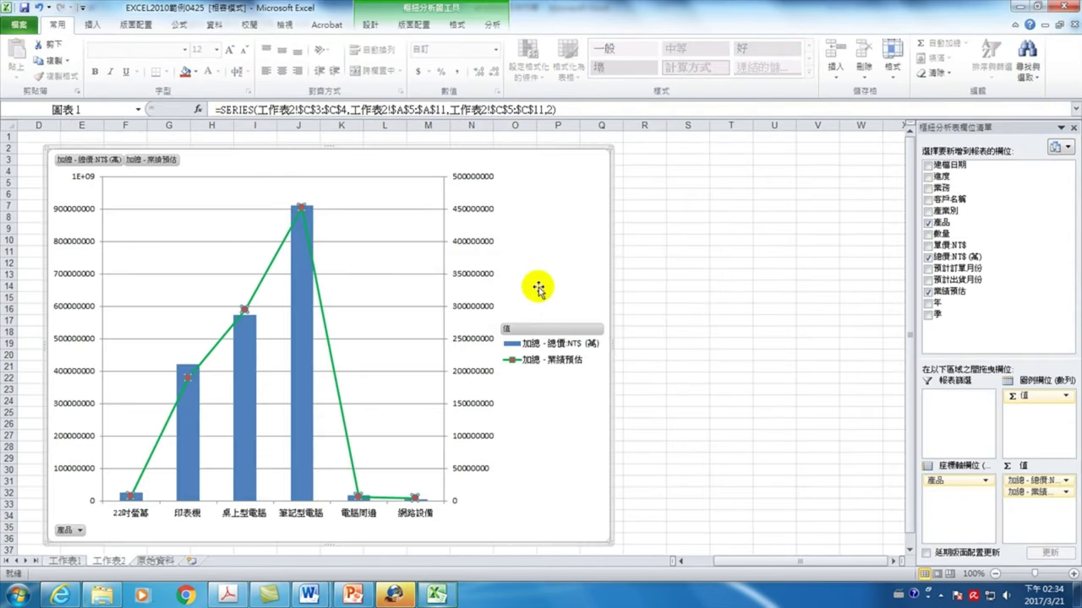
{"action": "left_click", "coordinate": [306, 595]}
{"action": "left_click", "coordinate": [382, 529]}
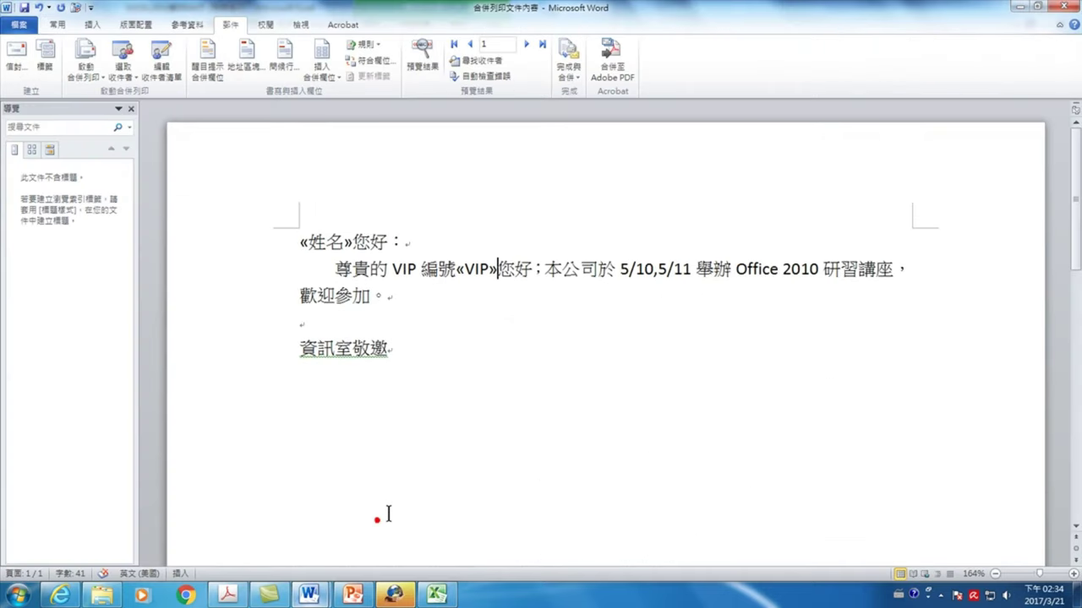
Review the VIP merge field's properties in Edit Field, then cancel without changes
{"action": "right_click", "coordinate": [477, 271]}
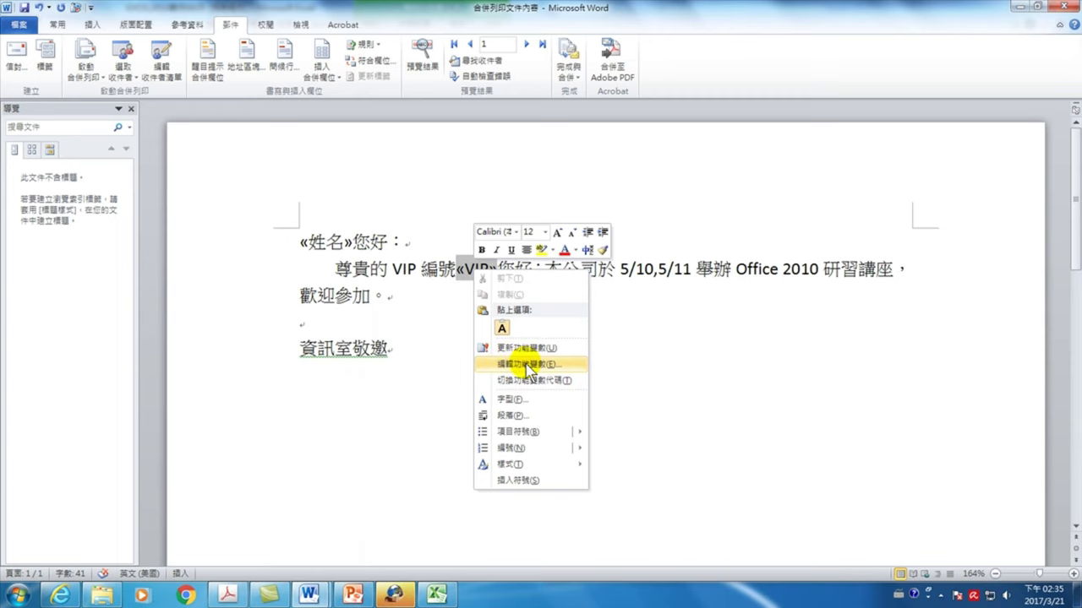
{"action": "left_click", "coordinate": [534, 366]}
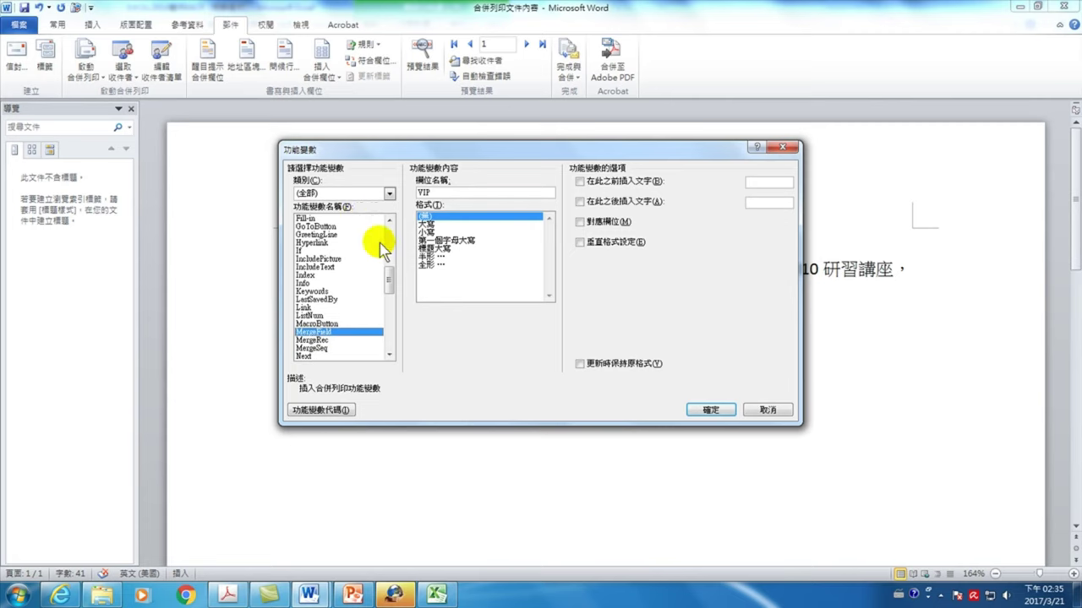
{"action": "left_click", "coordinate": [796, 148]}
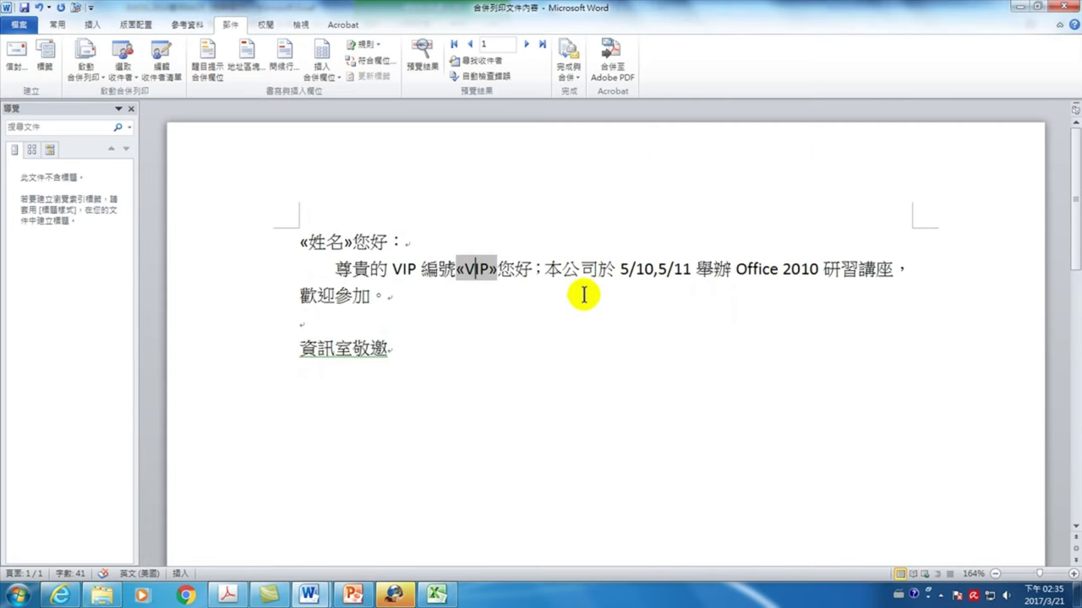
Toggle the «VIP» field to show { MERGEFIELD VIP }; briefly open and dismiss Select Recipients
{"action": "right_click", "coordinate": [481, 268]}
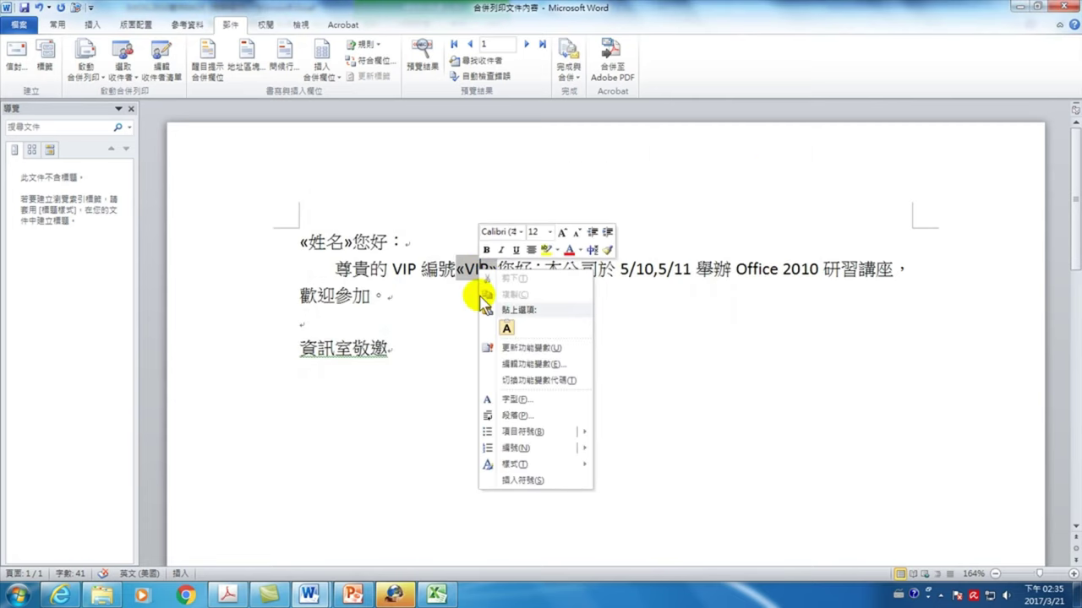
{"action": "left_click", "coordinate": [525, 385]}
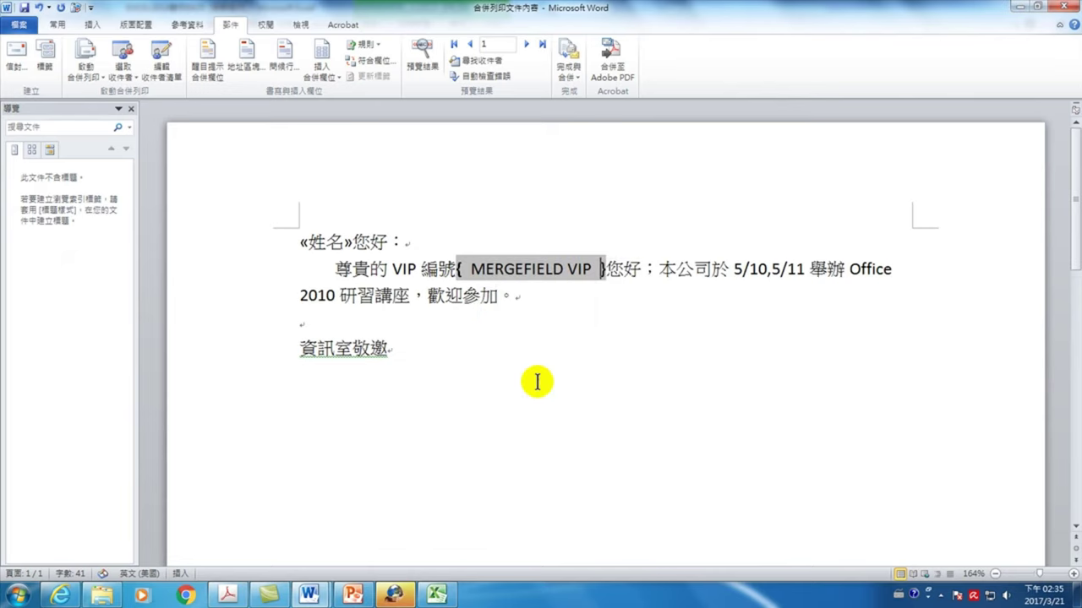
{"action": "mouse_move", "coordinate": [469, 268]}
{"action": "left_mouse_down"}
{"action": "mouse_move", "coordinate": [571, 271]}
{"action": "mouse_move", "coordinate": [551, 272]}
{"action": "left_mouse_up"}
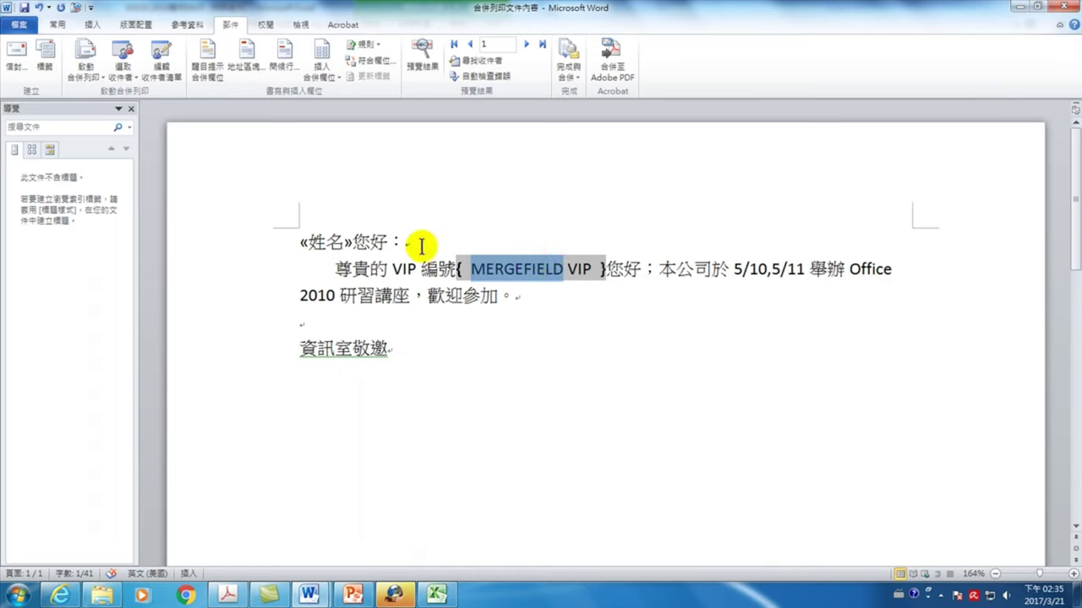
{"action": "left_click", "coordinate": [122, 78]}
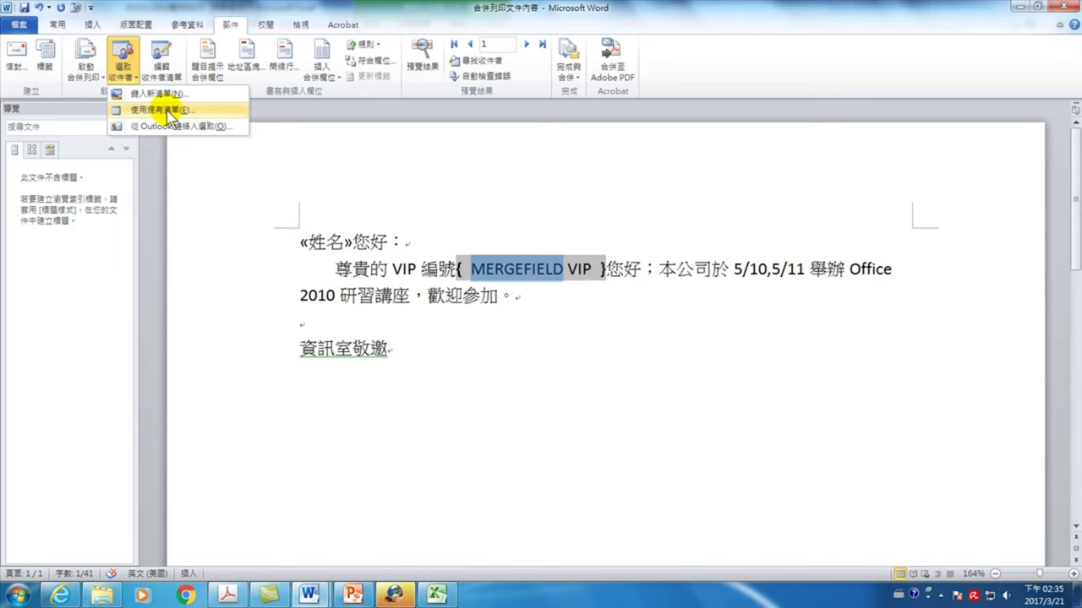
{"action": "left_click", "coordinate": [483, 273]}
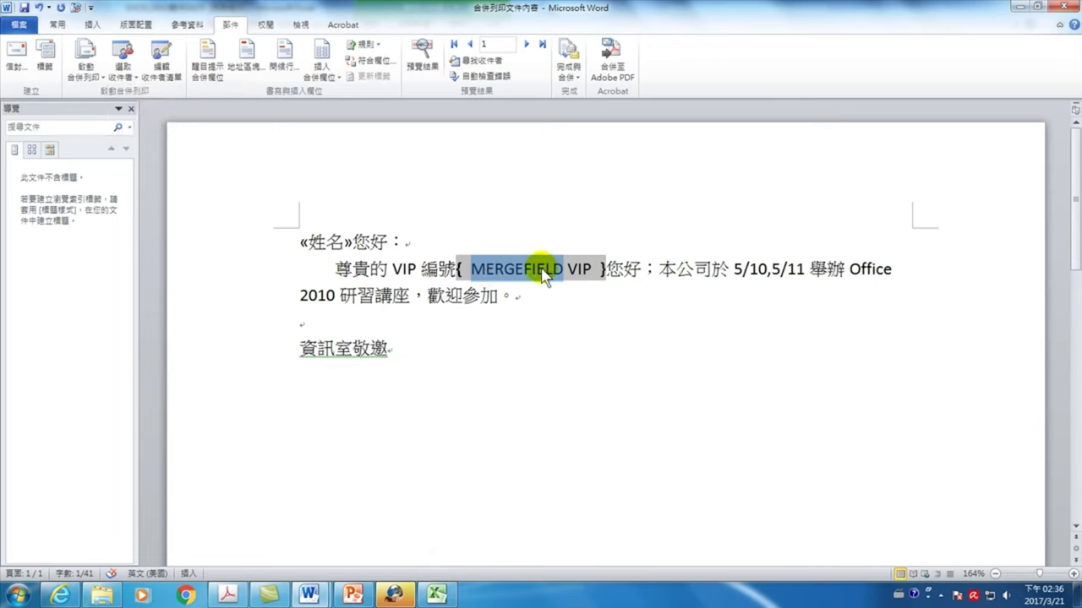
Add the switch \#0.0 after VIP so the code reads { MERGEFIELD VIP \#0.0 }
{"action": "left_click_drag", "start_coordinate": [567, 270], "coordinate": [591, 269]}
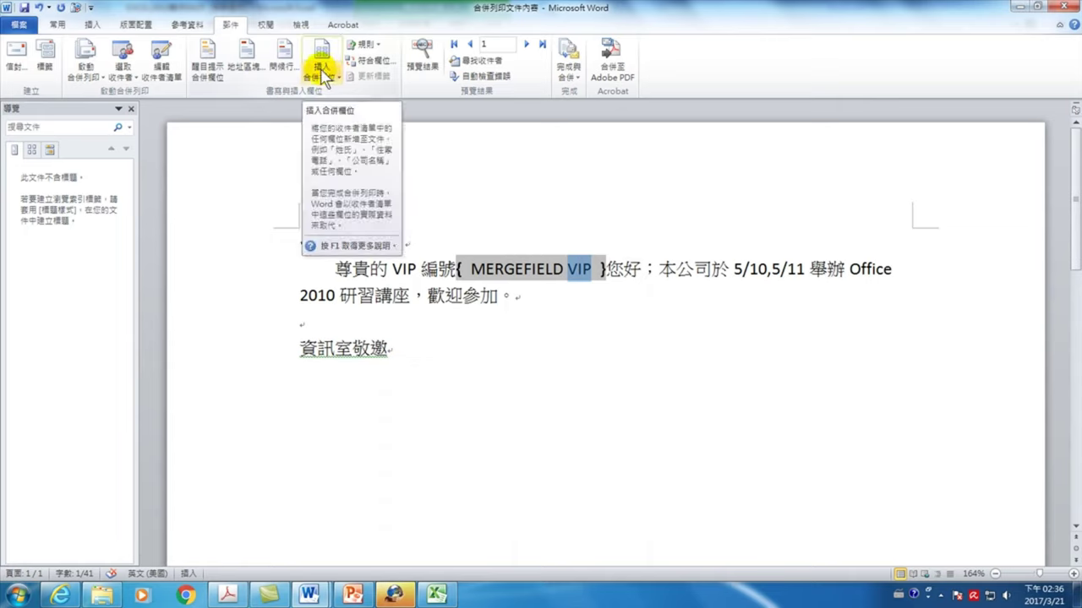
{"action": "left_click", "coordinate": [602, 271]}
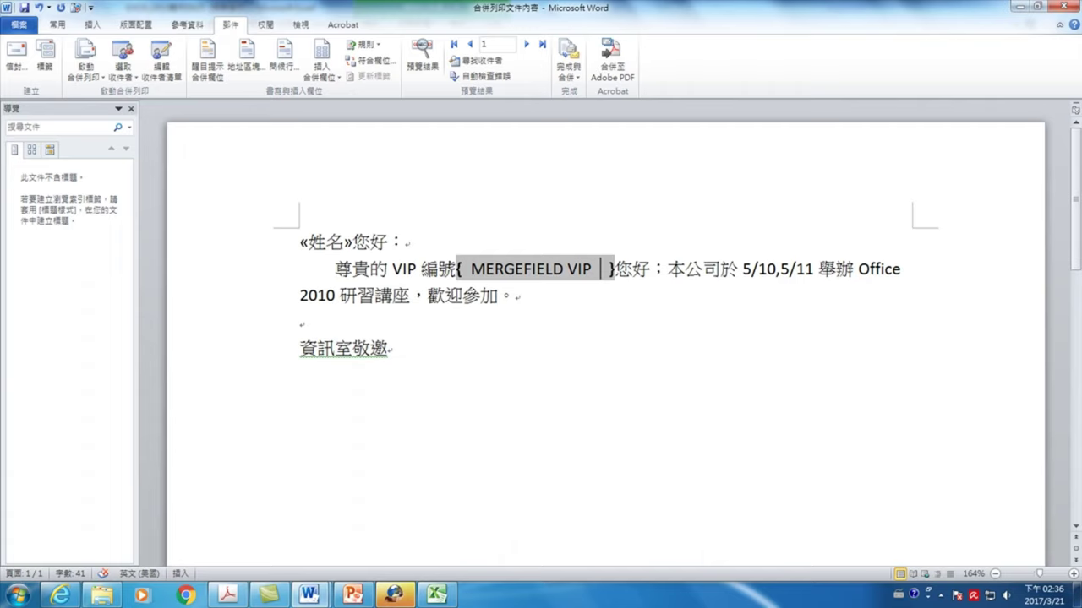
{"action": "type", "text": "\\"}
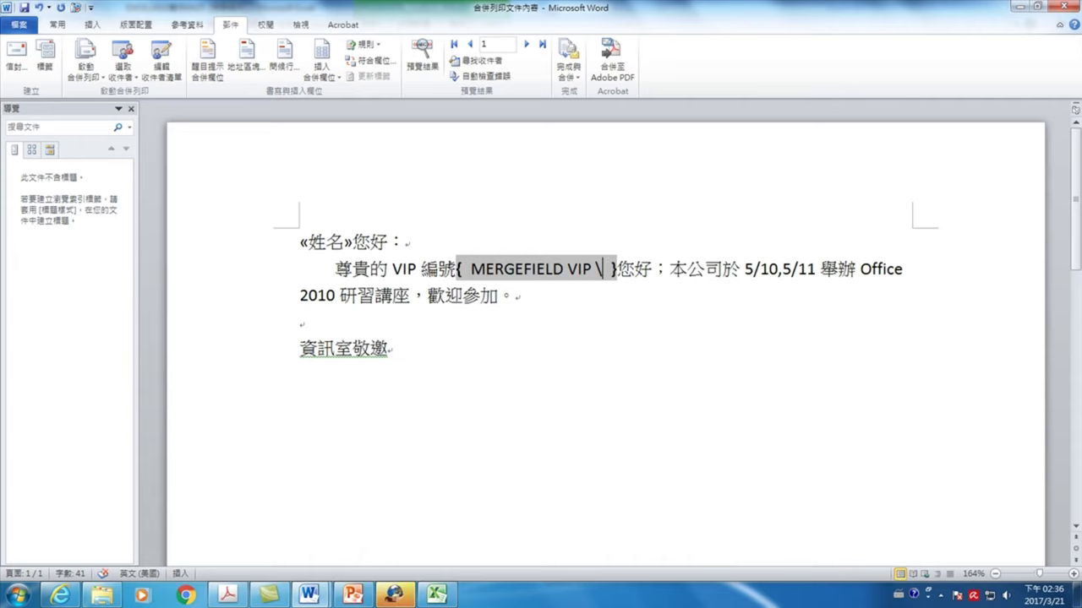
{"action": "type", "text": "#"}
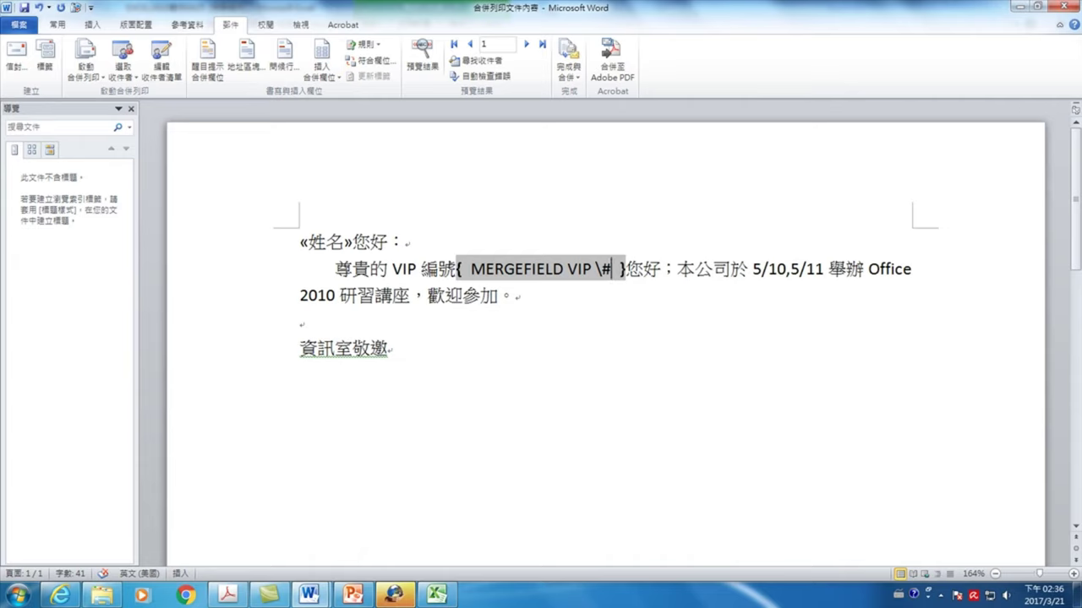
{"action": "key", "text": "BackSpace"}
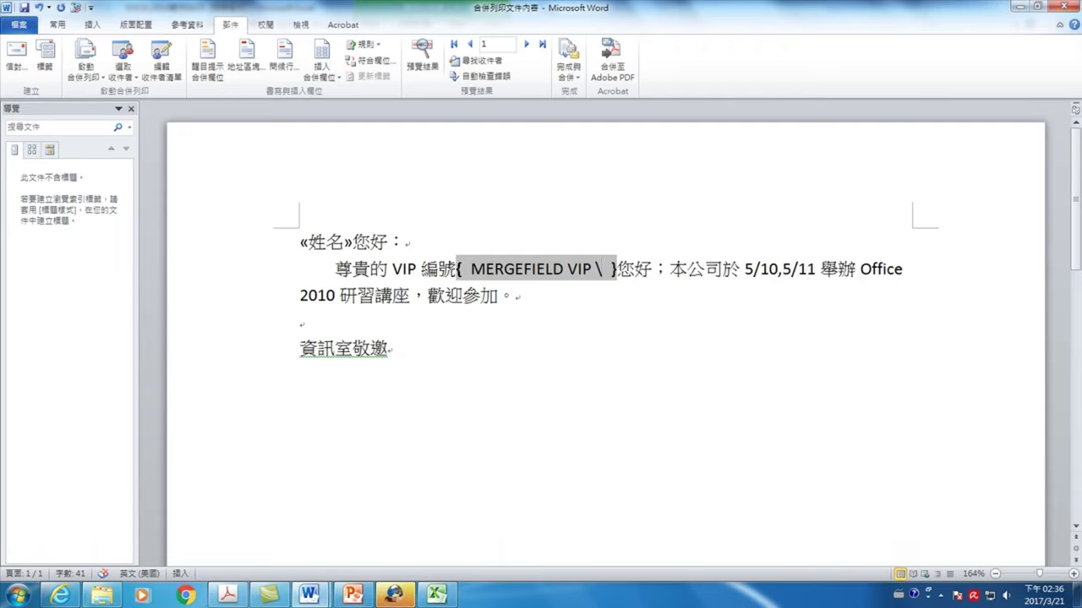
{"action": "type", "text": "0"}
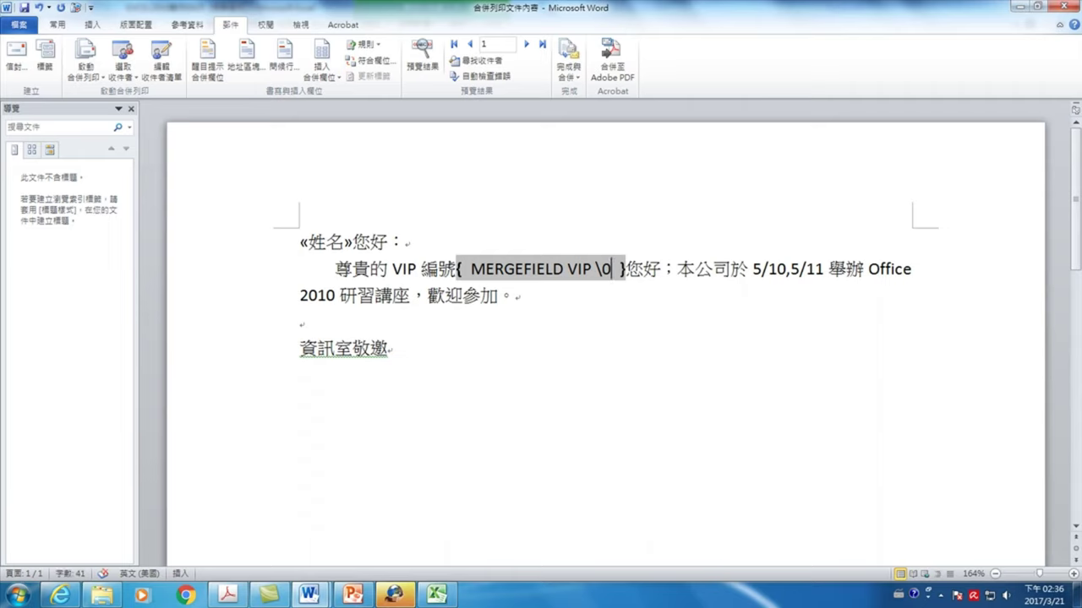
{"action": "type", "text": ".0"}
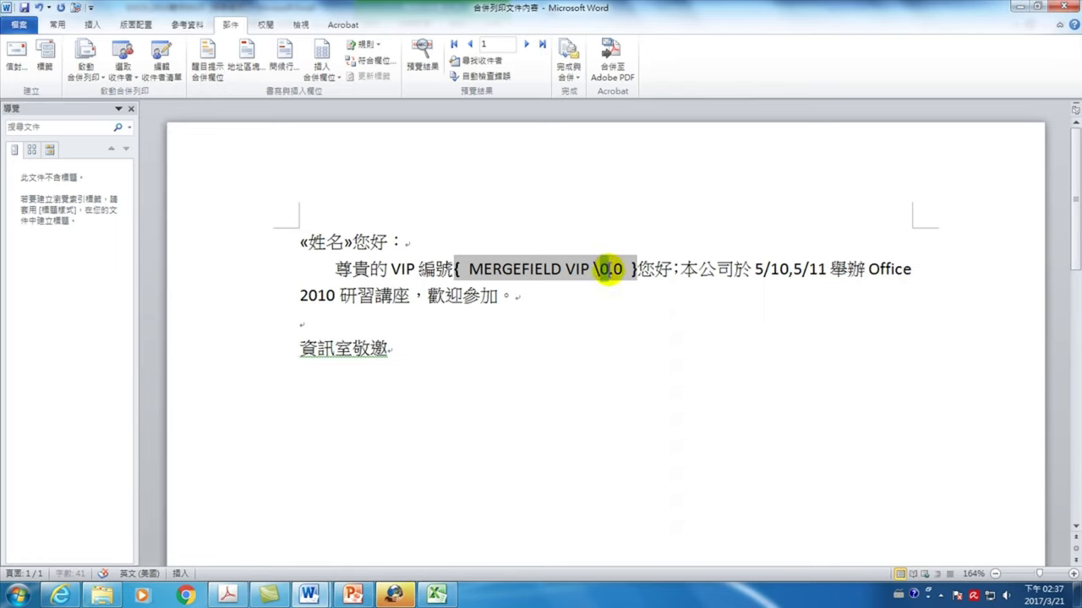
{"action": "double_click", "coordinate": [606, 269]}
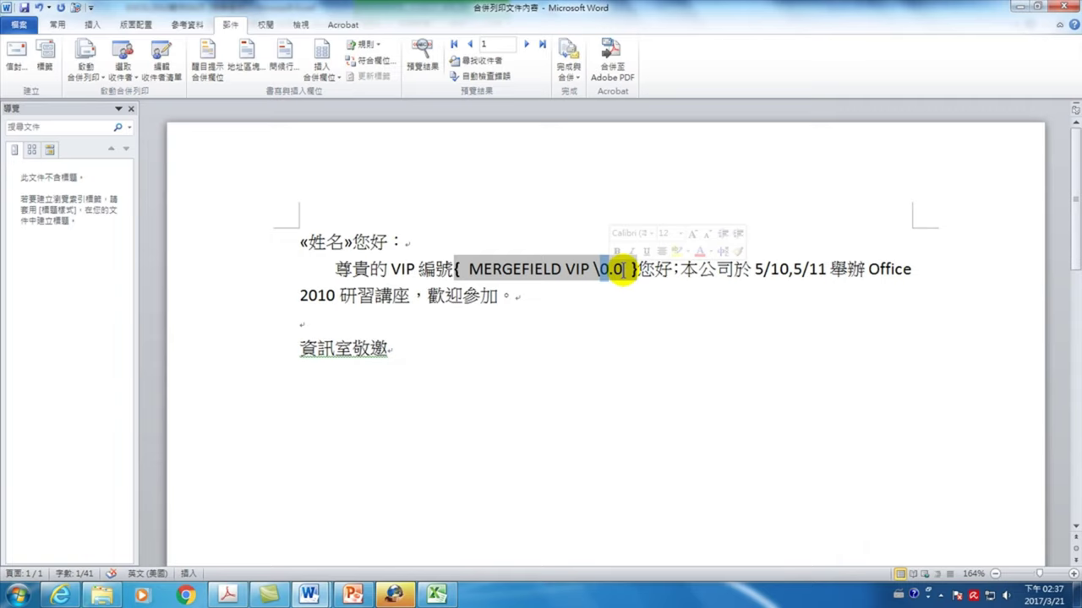
{"action": "left_click", "coordinate": [619, 270]}
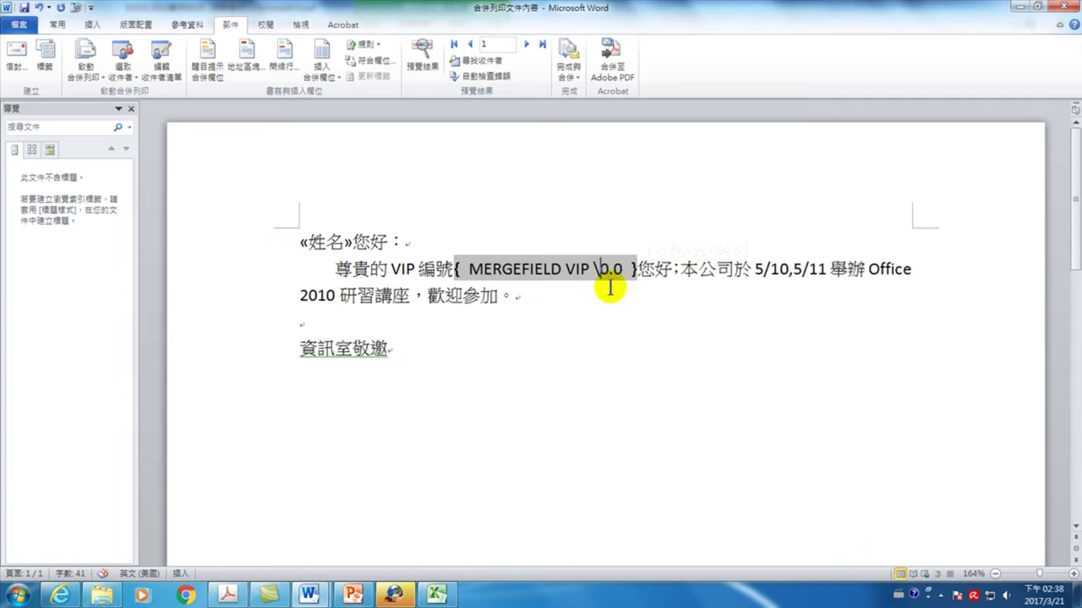
{"action": "type", "text": "#"}
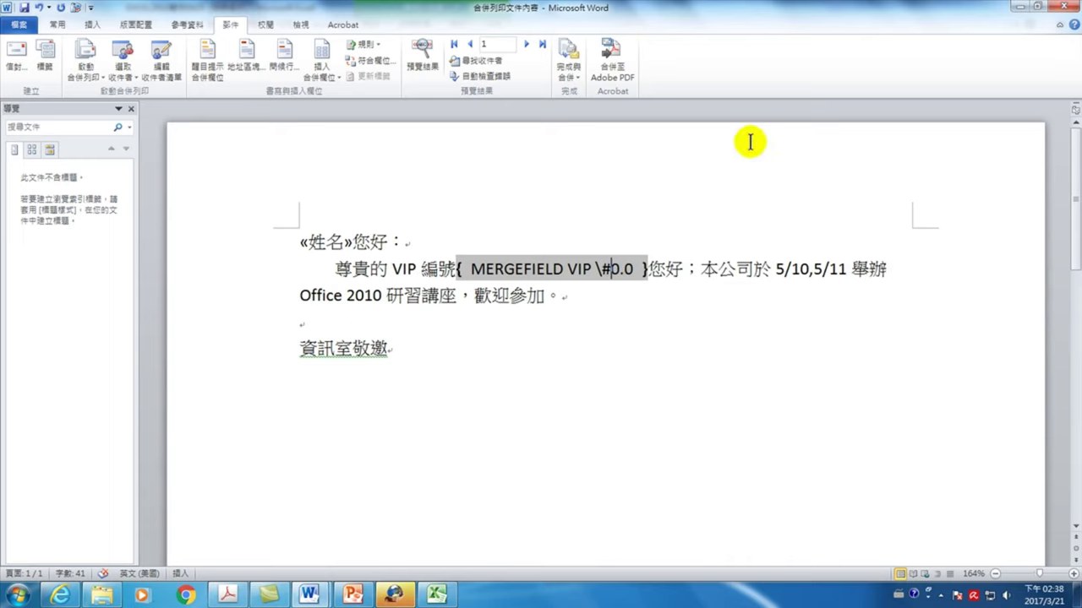
Hide the field code and merge all records into new letters, which show VIP 57.3
{"action": "right_click", "coordinate": [540, 268]}
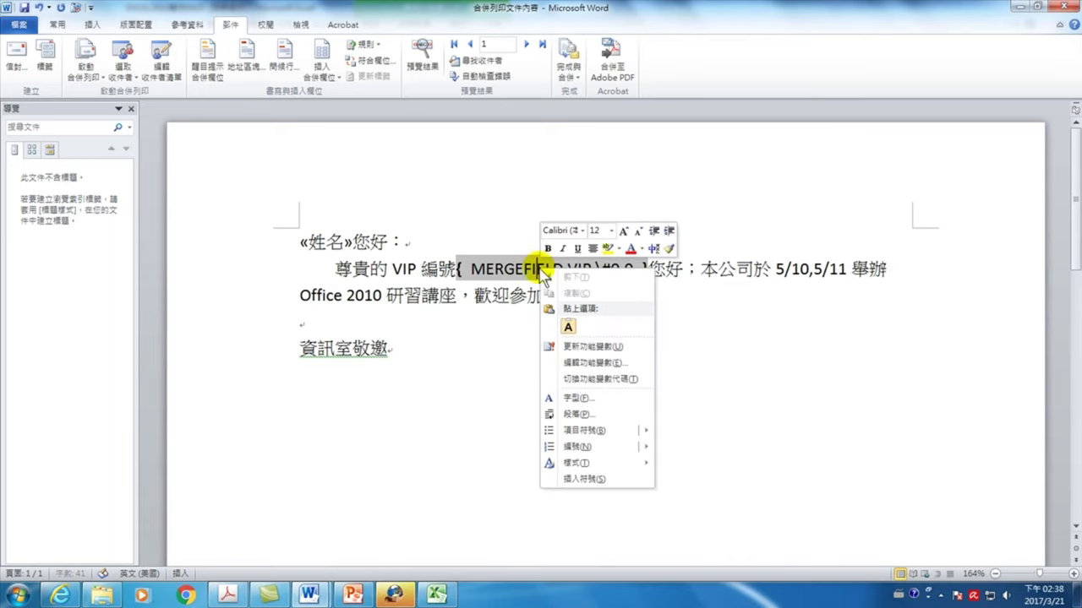
{"action": "left_click", "coordinate": [586, 381]}
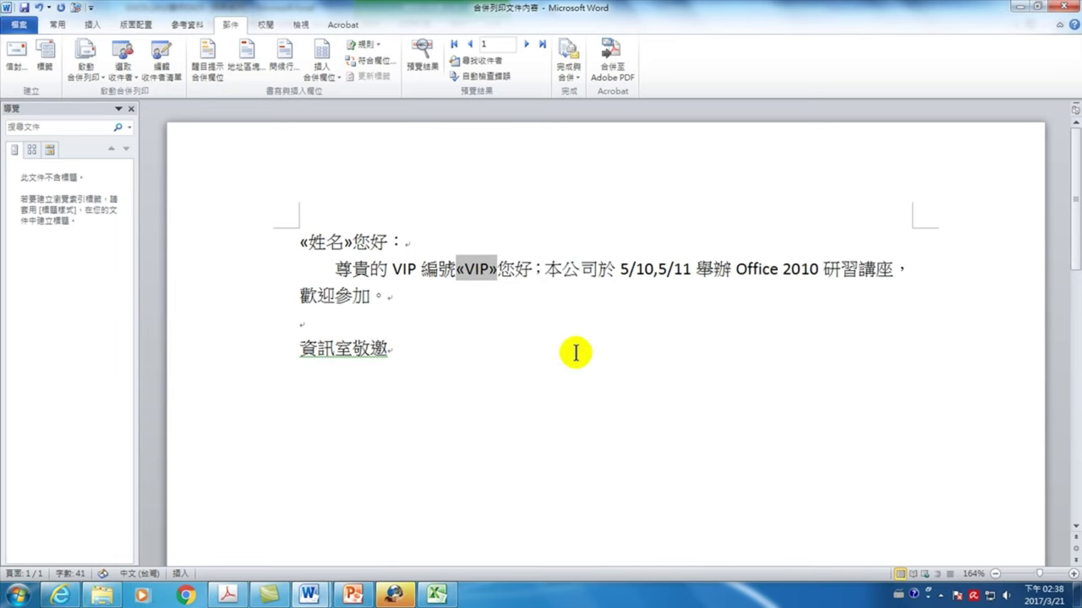
{"action": "left_click", "coordinate": [572, 54]}
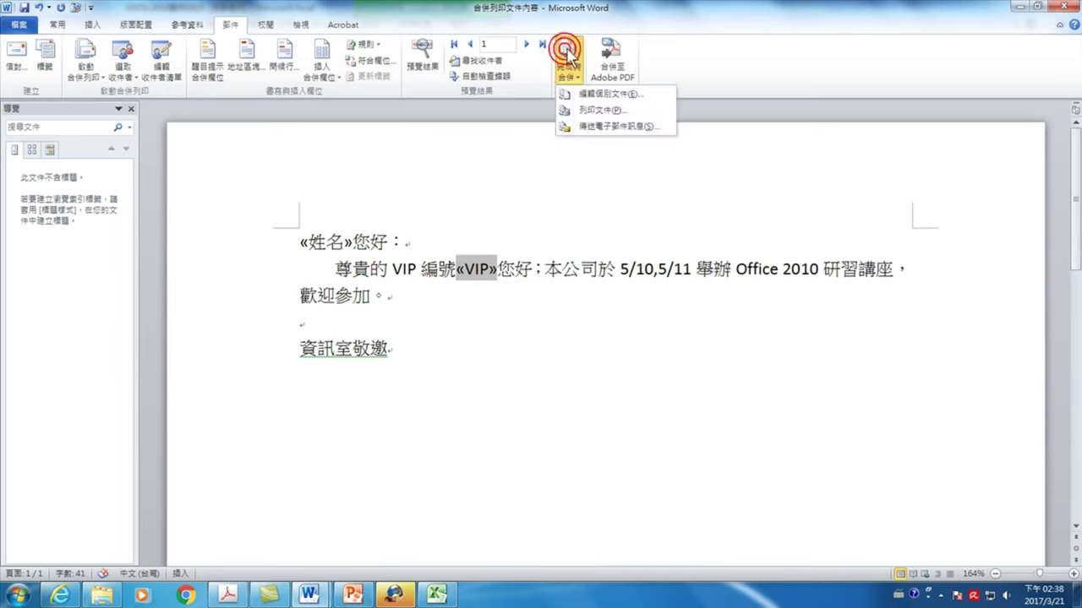
{"action": "left_click", "coordinate": [600, 95]}
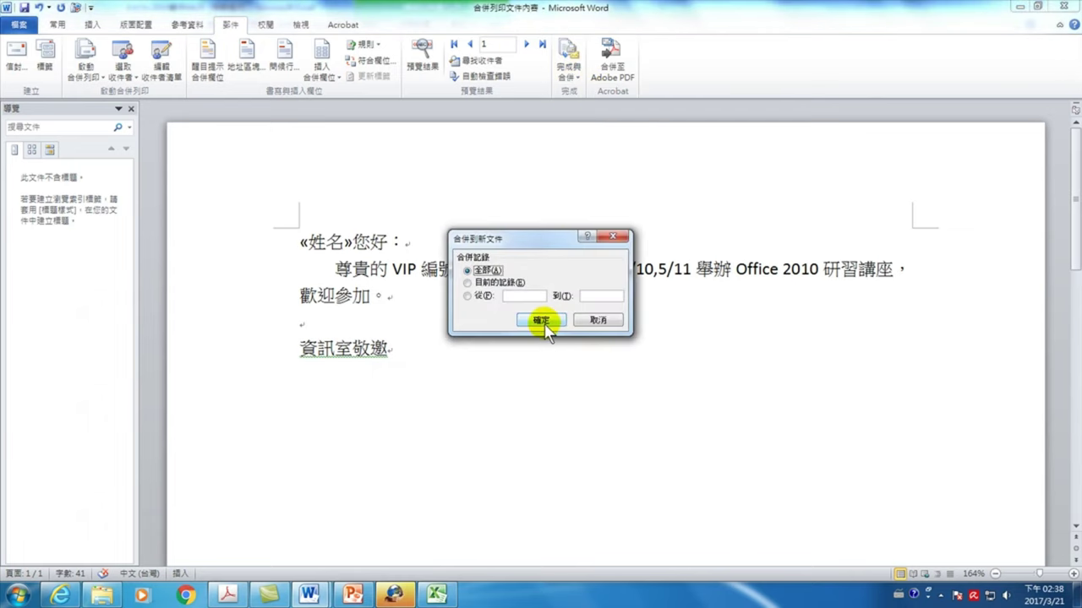
{"action": "left_click", "coordinate": [542, 320]}
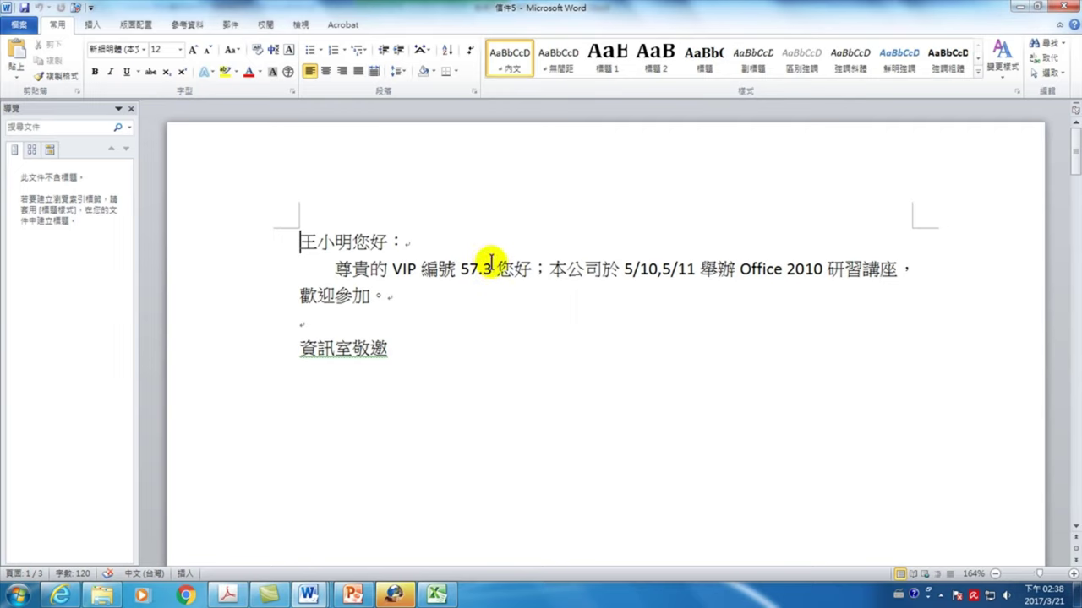
Scroll through 信件5 to check VIP values 57.3, 40.6 and 9.8, then return to the first letter
{"action": "scroll", "coordinate": [594, 271], "scroll_direction": "down", "scroll_amount": 4}
{"action": "scroll", "coordinate": [550, 313], "scroll_direction": "down", "scroll_amount": 3}
{"action": "scroll", "coordinate": [493, 333], "scroll_direction": "up", "scroll_amount": 4}
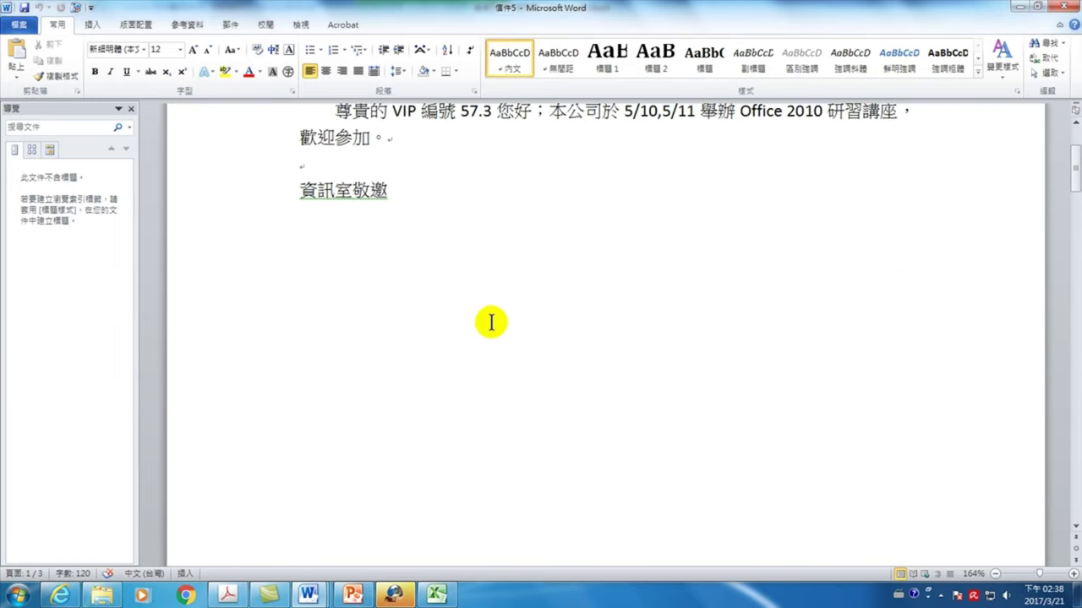
{"action": "scroll", "coordinate": [473, 135], "scroll_direction": "up", "scroll_amount": 2}
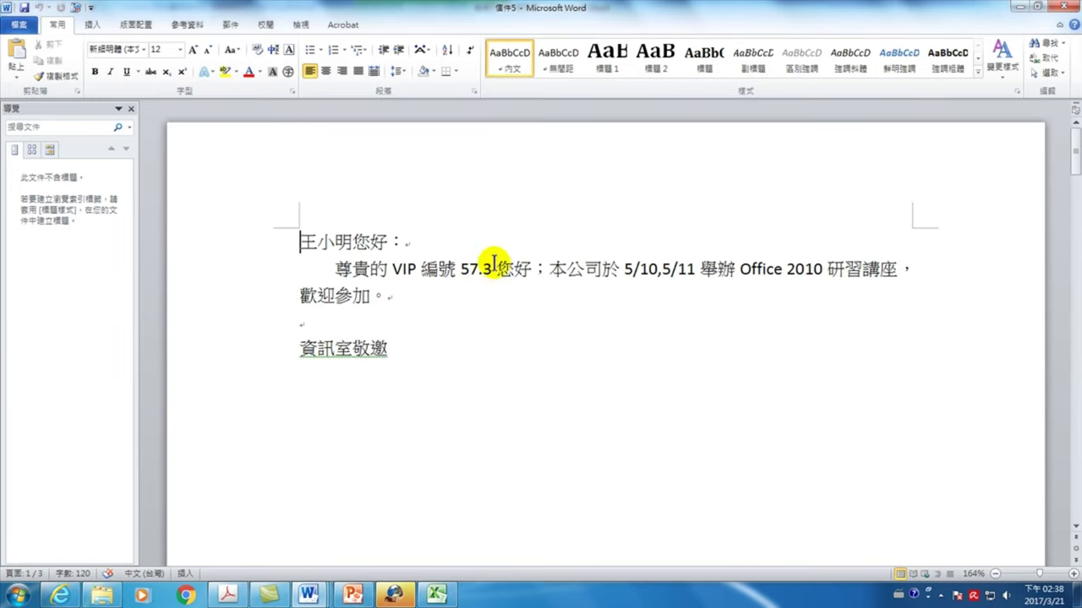
{"action": "scroll", "coordinate": [493, 262], "scroll_direction": "down", "scroll_amount": 9}
{"action": "scroll", "coordinate": [499, 333], "scroll_direction": "down", "scroll_amount": 6}
{"action": "scroll", "coordinate": [470, 437], "scroll_direction": "down", "scroll_amount": 4}
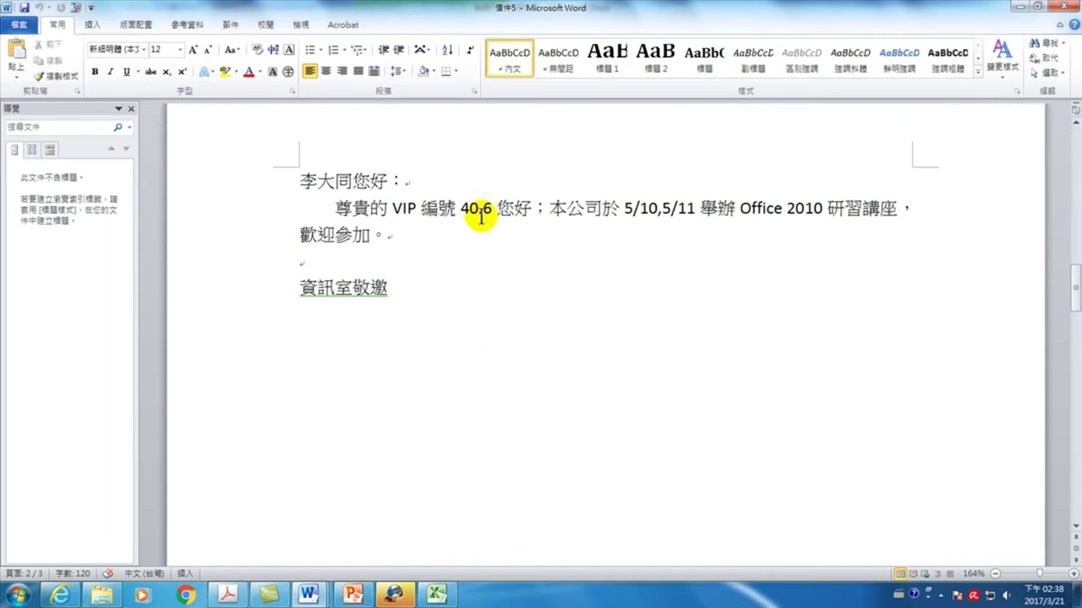
{"action": "scroll", "coordinate": [485, 289], "scroll_direction": "down", "scroll_amount": 4}
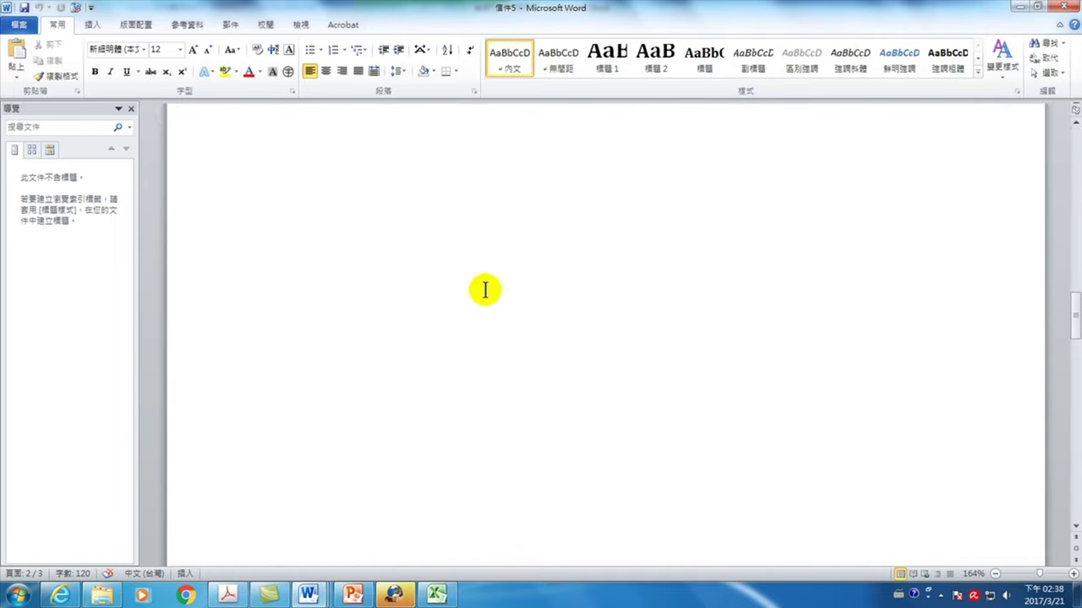
{"action": "scroll", "coordinate": [486, 289], "scroll_direction": "down", "scroll_amount": 4}
{"action": "scroll", "coordinate": [483, 338], "scroll_direction": "down", "scroll_amount": 4}
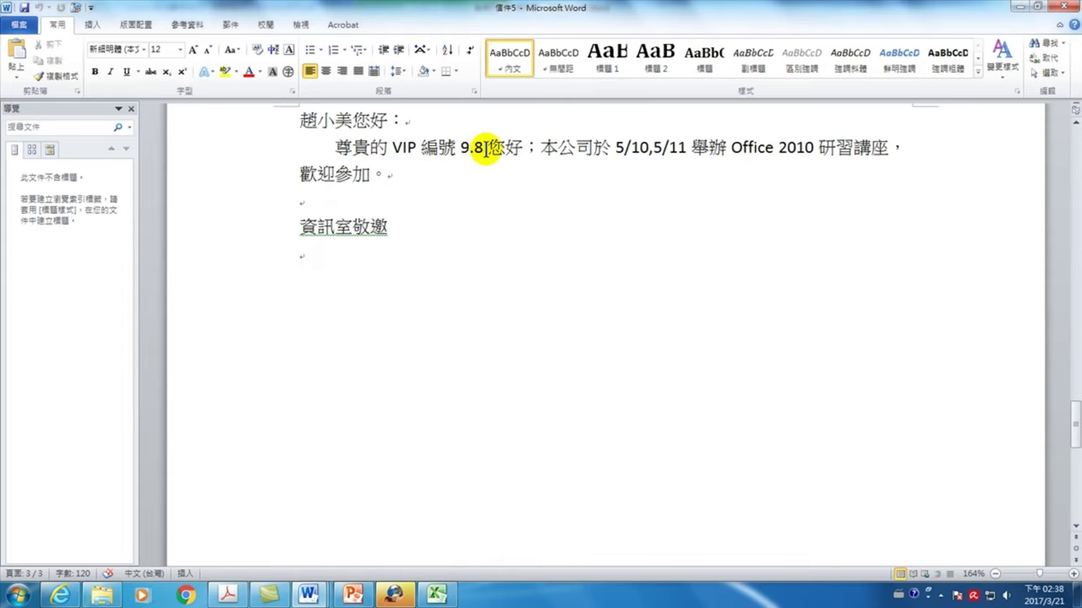
{"action": "scroll", "coordinate": [490, 165], "scroll_direction": "up", "scroll_amount": 5}
{"action": "scroll", "coordinate": [491, 171], "scroll_direction": "up", "scroll_amount": 6}
{"action": "scroll", "coordinate": [496, 175], "scroll_direction": "up", "scroll_amount": 4}
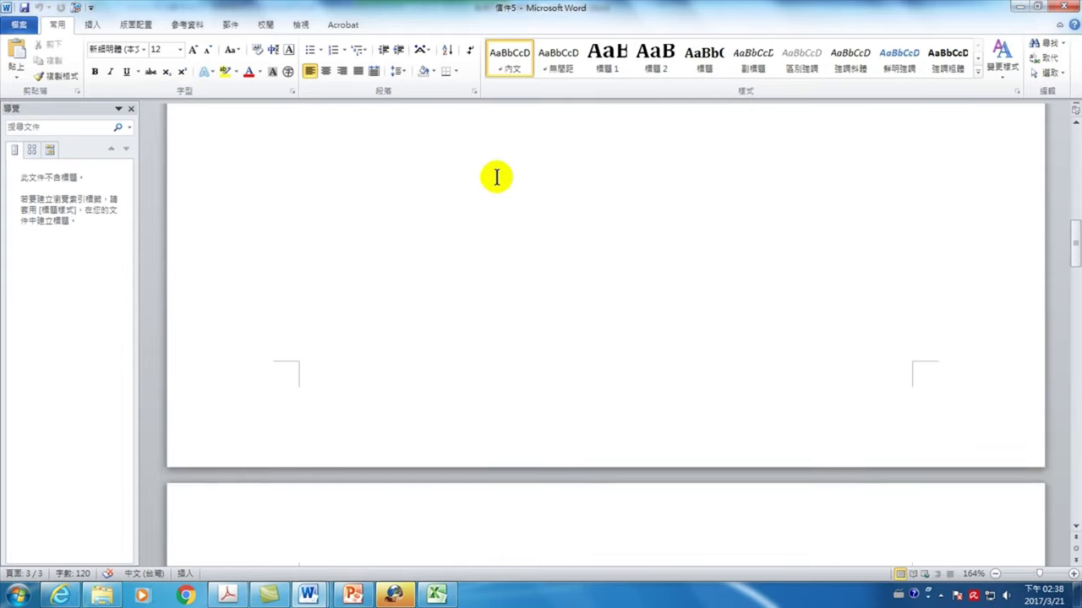
{"action": "scroll", "coordinate": [498, 178], "scroll_direction": "up", "scroll_amount": 5}
{"action": "scroll", "coordinate": [506, 179], "scroll_direction": "up", "scroll_amount": 2}
{"action": "key", "text": "ctrl+Home"}
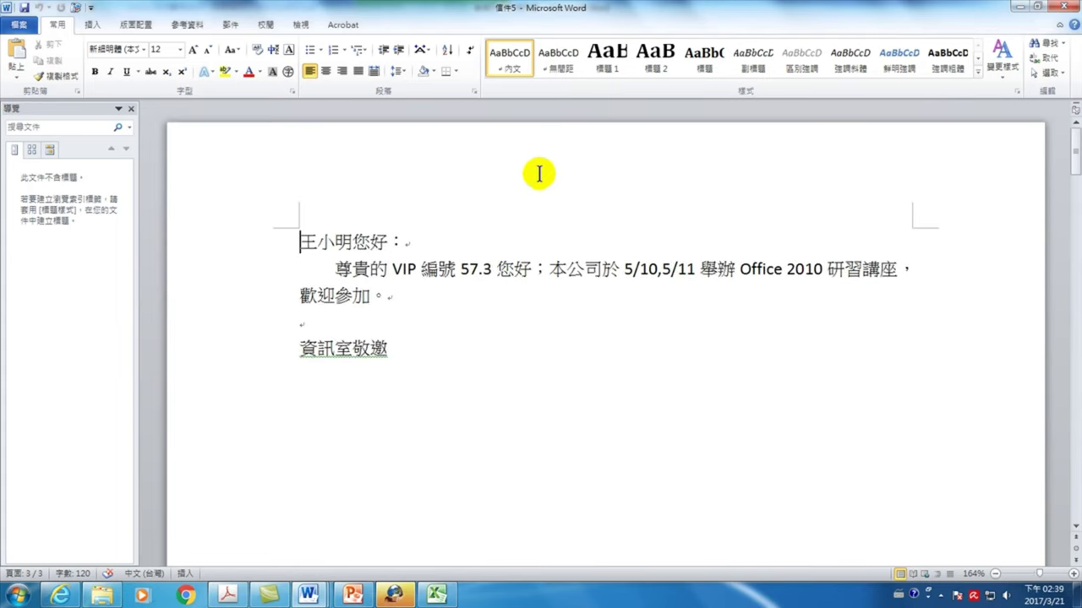
{"action": "left_click", "coordinate": [476, 269]}
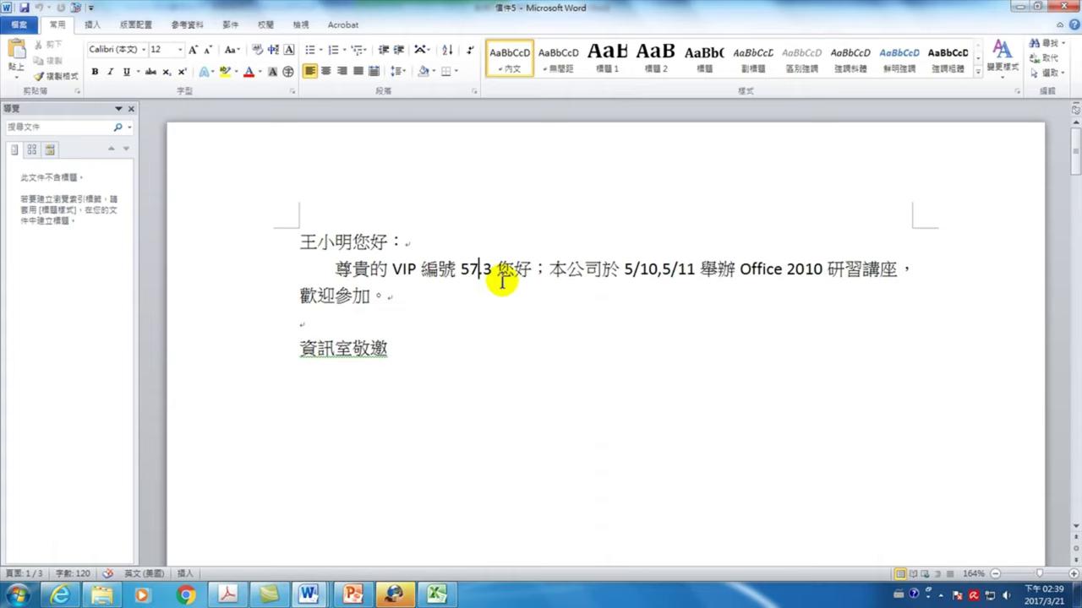
Close the merged letters 信件5 without saving
{"action": "left_click", "coordinate": [1062, 7]}
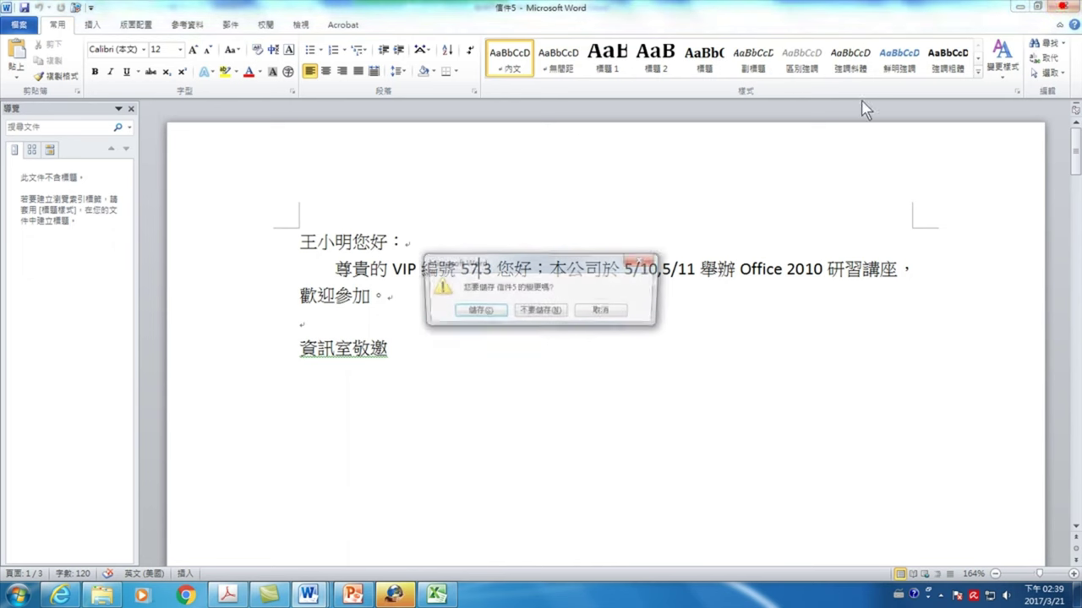
{"action": "left_click", "coordinate": [548, 313]}
{"action": "left_click", "coordinate": [475, 269]}
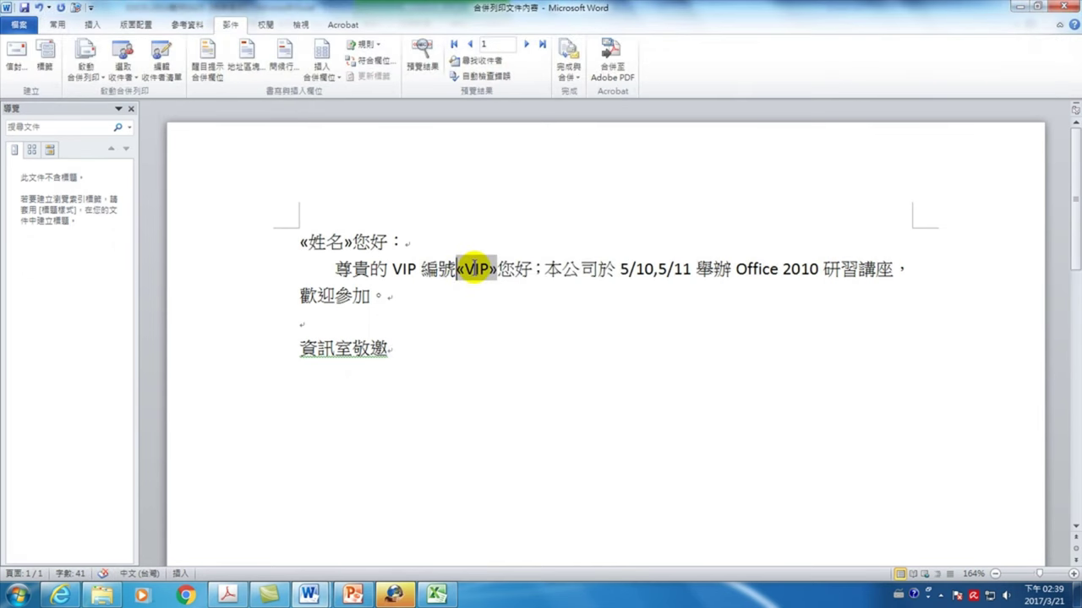
Show the VIP field code and change its switch from \#0.0 to \#0
{"action": "right_click", "coordinate": [475, 270]}
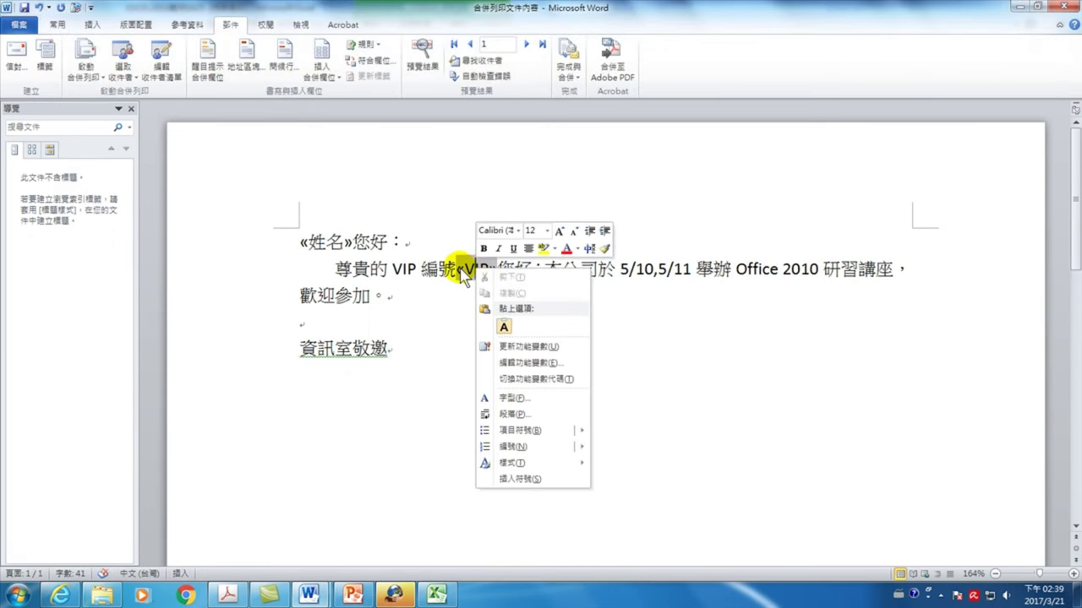
{"action": "left_click", "coordinate": [525, 380]}
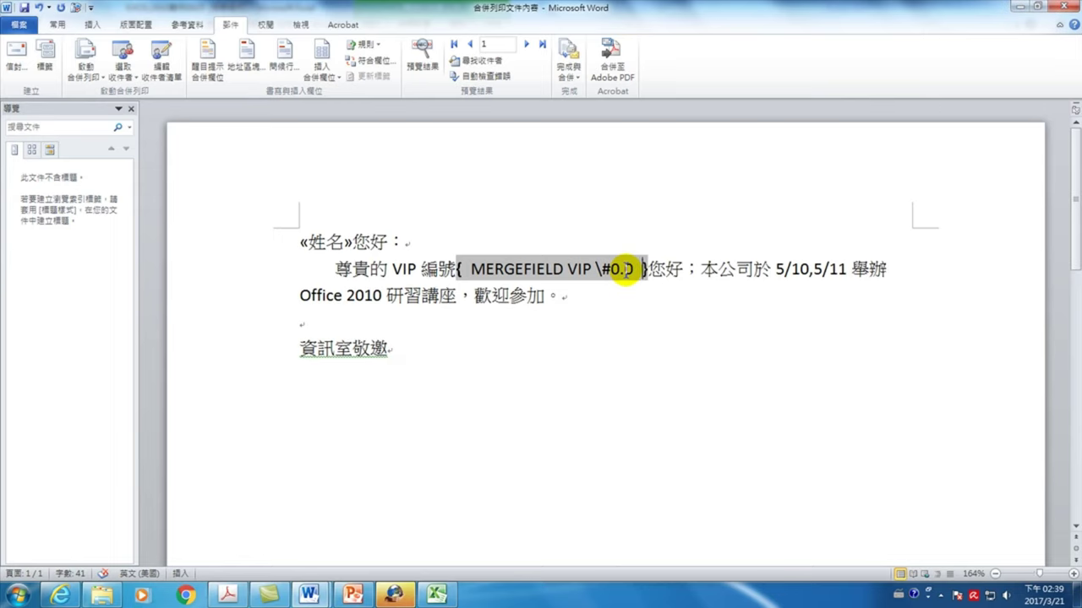
{"action": "left_click", "coordinate": [635, 271]}
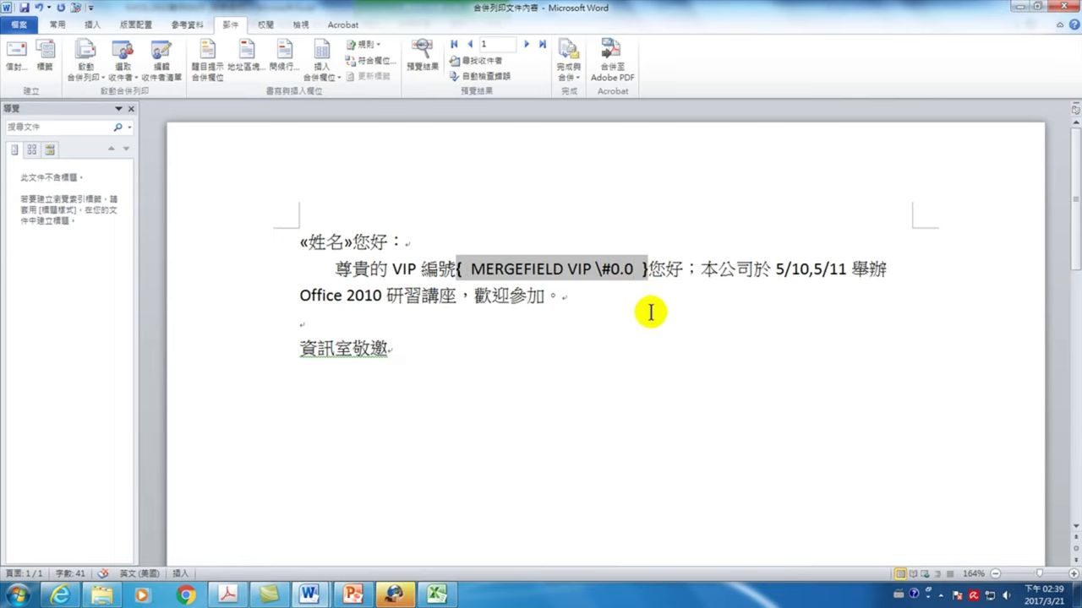
{"action": "key", "text": "BackSpace"}
{"action": "key", "text": "BackSpace"}
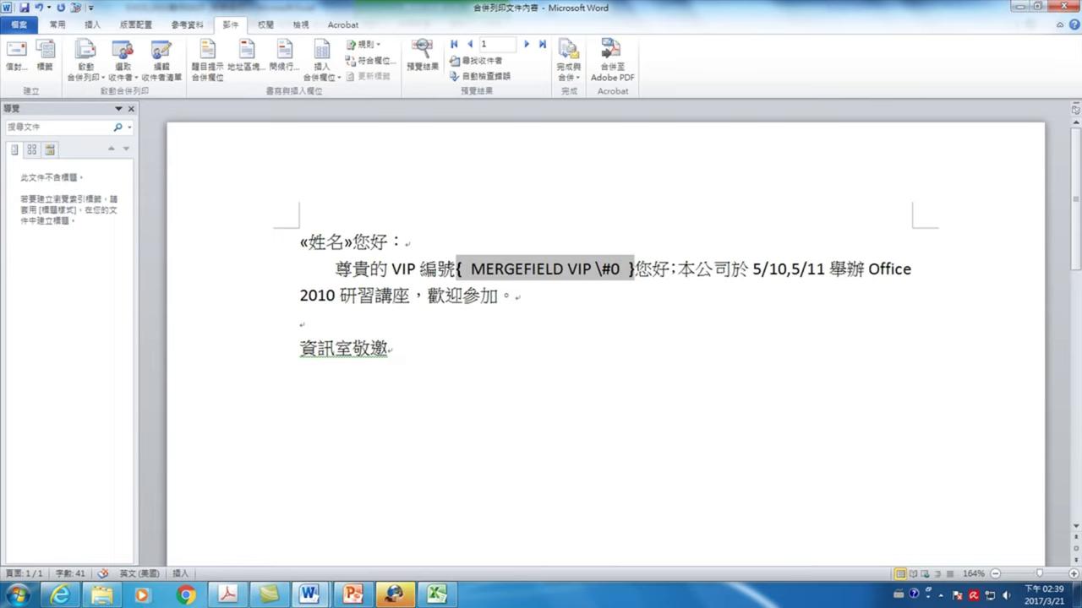
Hide the field code and merge all records into new letters, which show VIP 57
{"action": "right_click", "coordinate": [547, 271]}
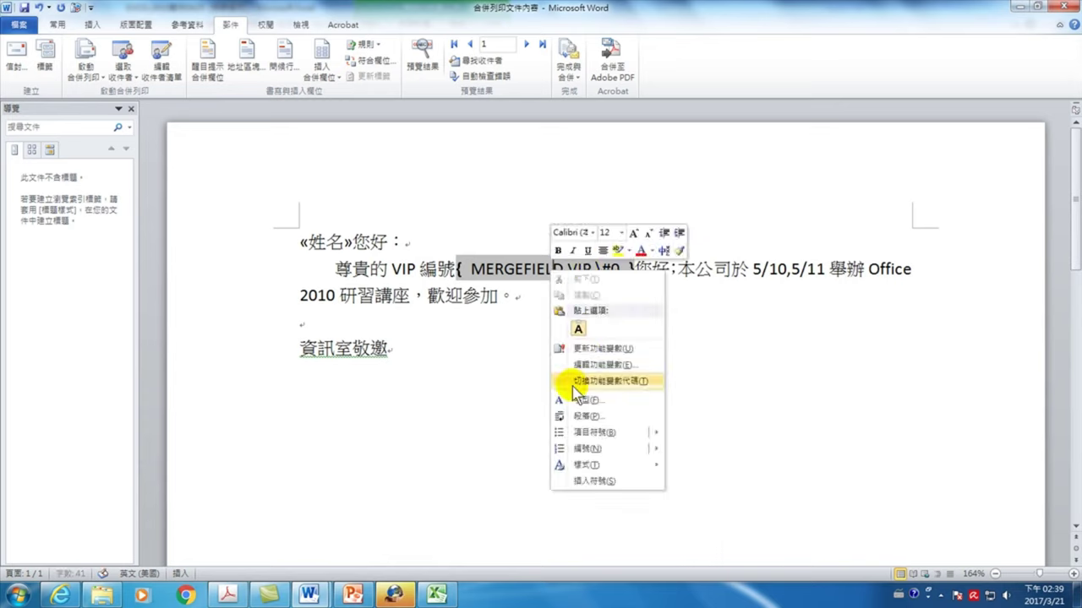
{"action": "left_click", "coordinate": [596, 382]}
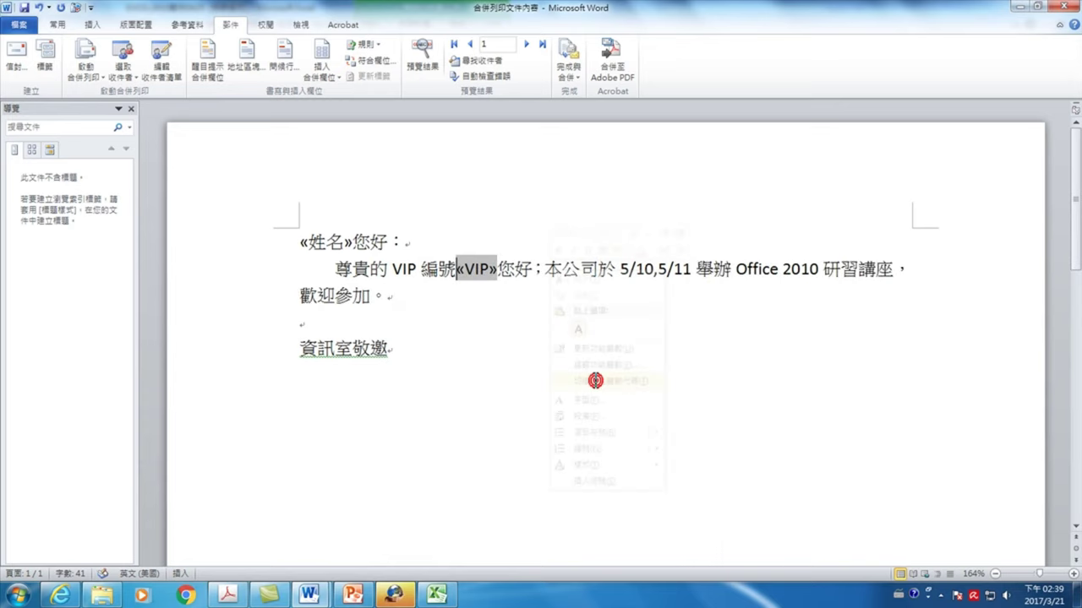
{"action": "left_click", "coordinate": [568, 71]}
{"action": "left_click", "coordinate": [608, 93]}
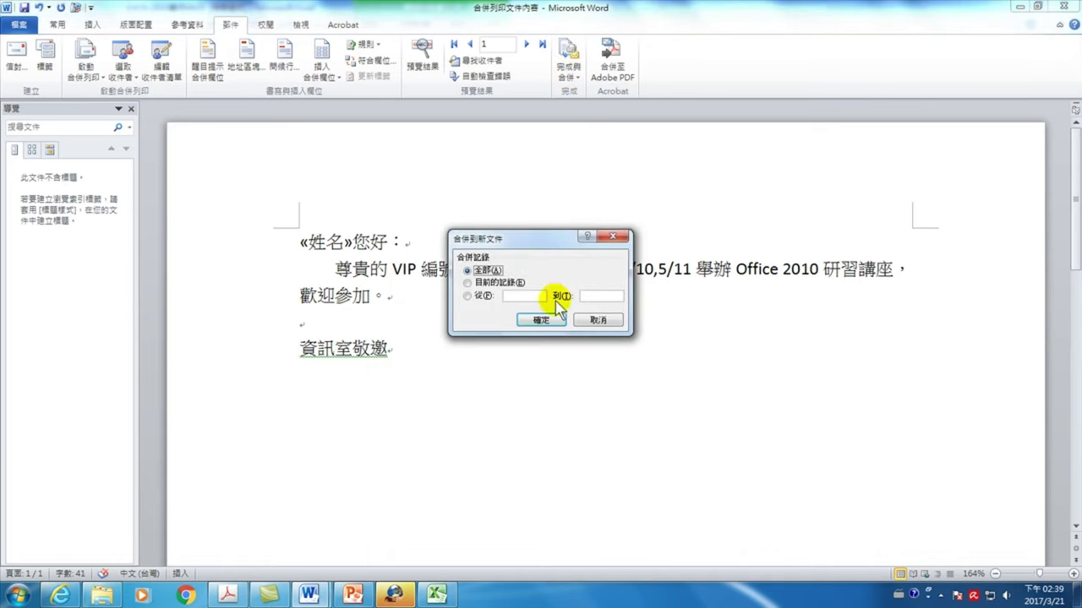
{"action": "left_click", "coordinate": [535, 315]}
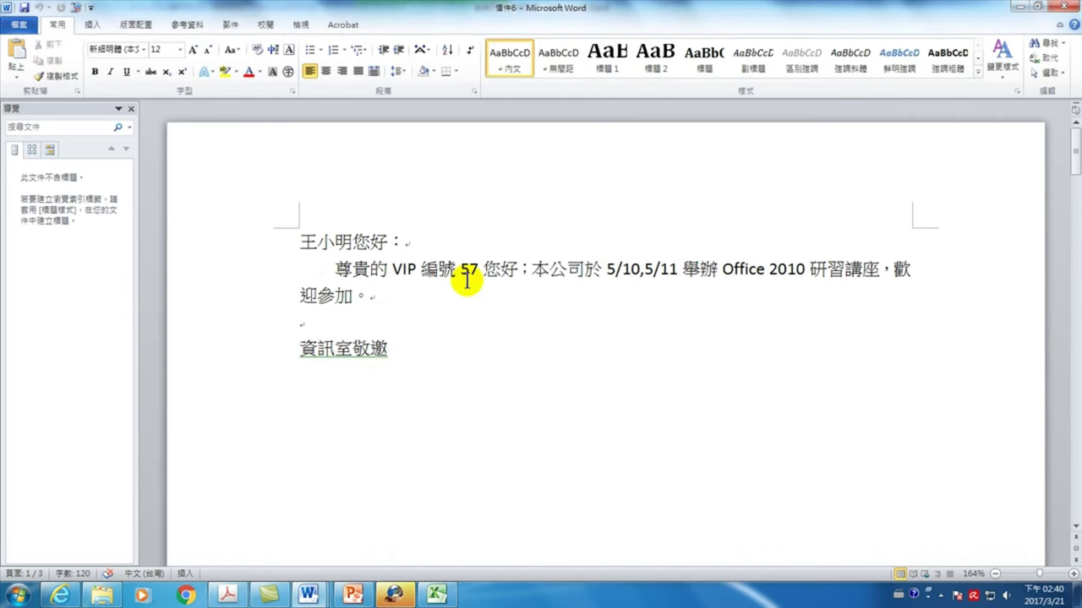
Check 信件6's whole VIP numbers 57, 41 and 10, then close it without saving
{"action": "scroll", "coordinate": [520, 372], "scroll_direction": "down", "scroll_amount": 5}
{"action": "scroll", "coordinate": [498, 452], "scroll_direction": "down", "scroll_amount": 5}
{"action": "scroll", "coordinate": [488, 253], "scroll_direction": "down", "scroll_amount": 5}
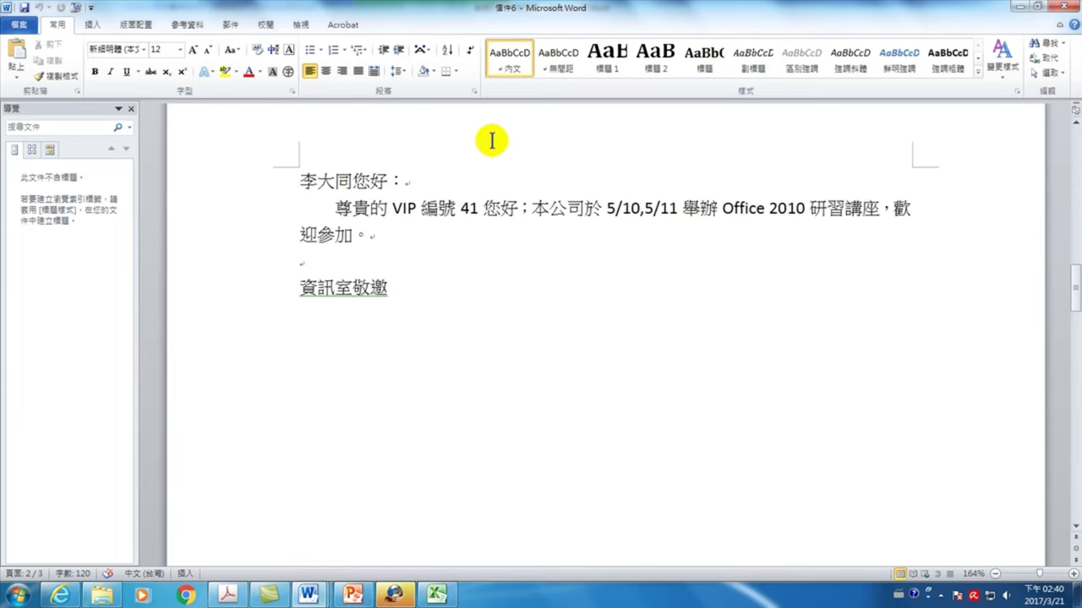
{"action": "scroll", "coordinate": [478, 321], "scroll_direction": "down", "scroll_amount": 8}
{"action": "scroll", "coordinate": [471, 368], "scroll_direction": "down", "scroll_amount": 5}
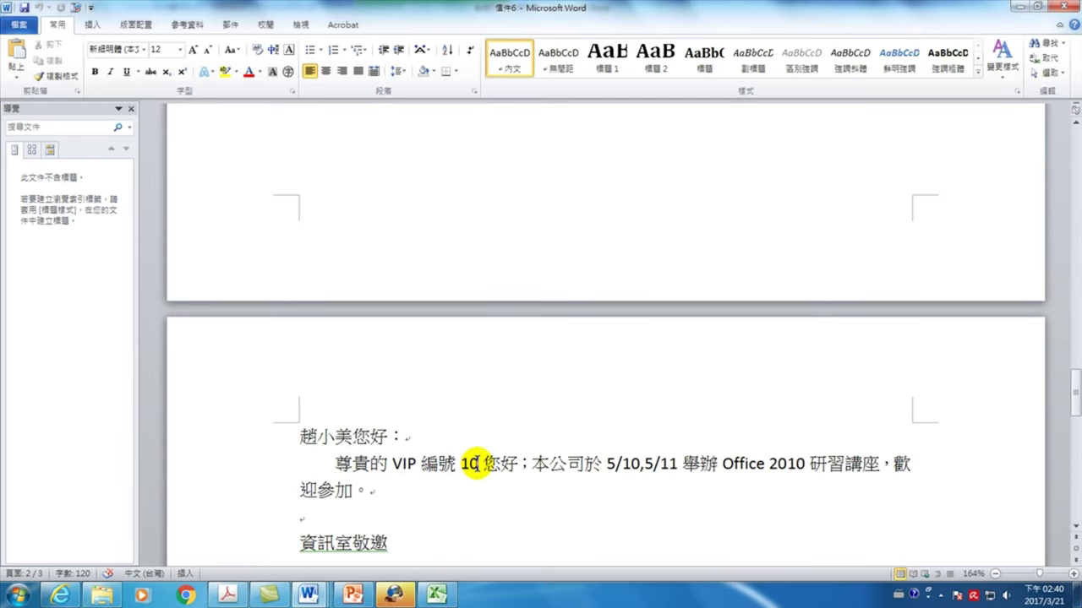
{"action": "left_click", "coordinate": [1068, 7]}
{"action": "left_click", "coordinate": [524, 309]}
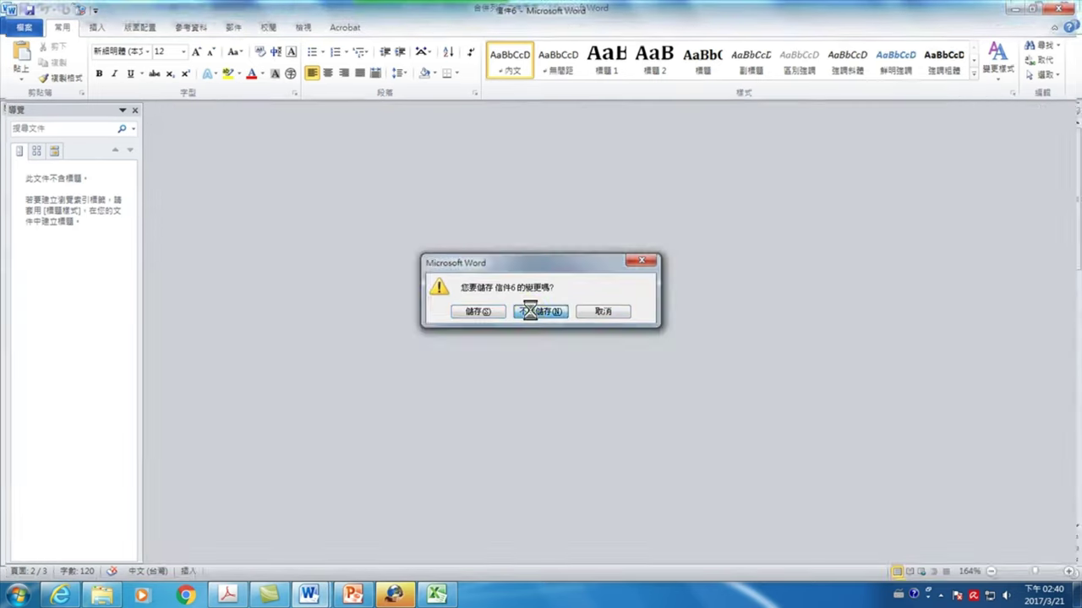